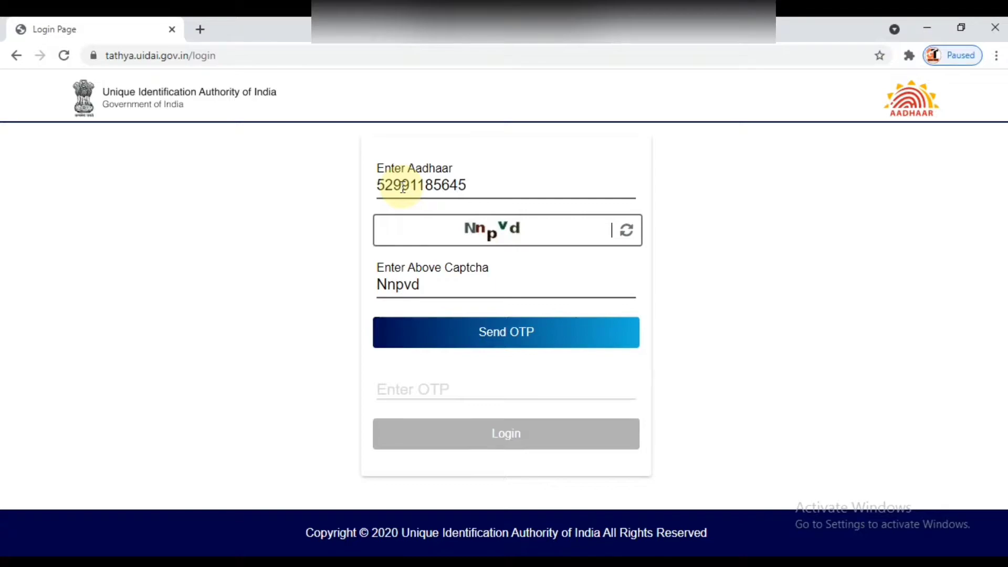
- Request an OTP for the Aadhaar number and log in by entering the received code in the OTP field
{"action": "left_click", "coordinate": [477, 342]}
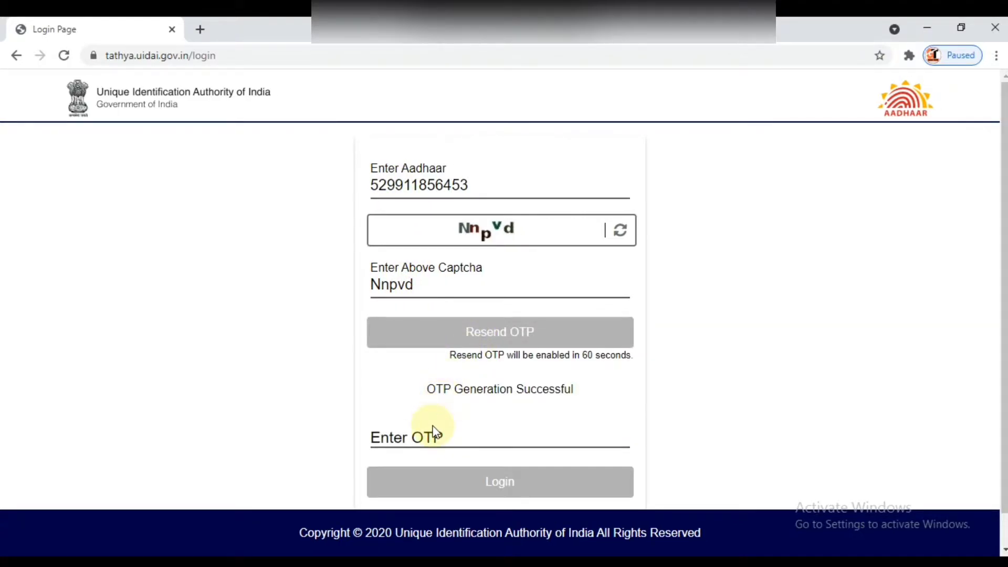
{"action": "left_click", "coordinate": [434, 433]}
{"action": "scroll", "coordinate": [433, 433], "scroll_direction": "down", "scroll_amount": 1}
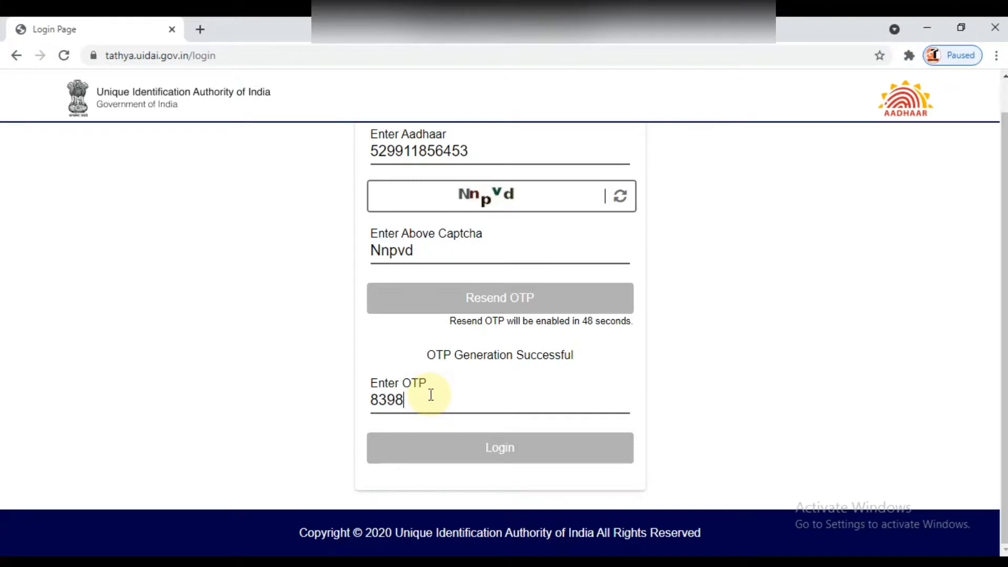
{"action": "type", "text": "6"}
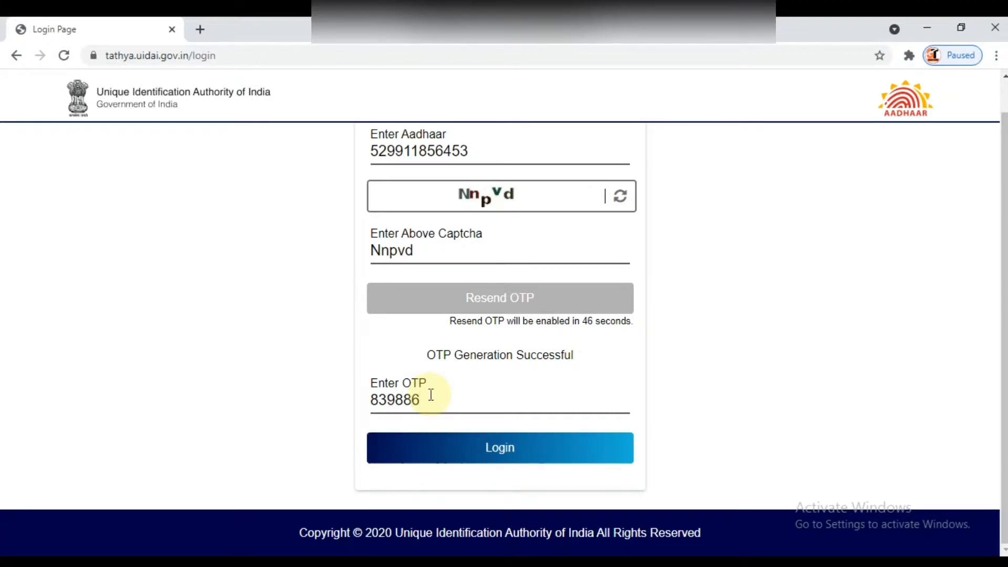
{"action": "left_click", "coordinate": [505, 451]}
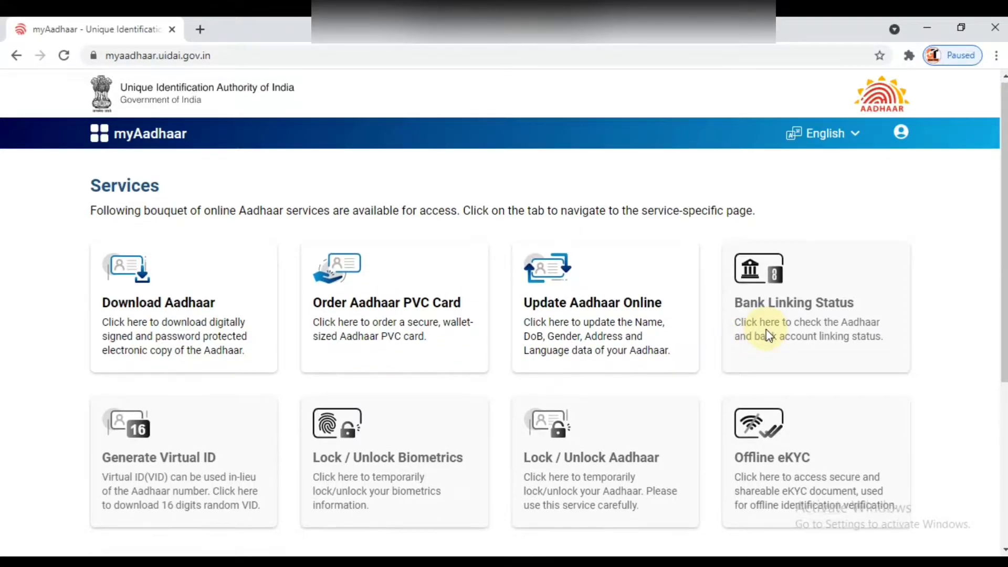
- Look over the available Aadhaar services and view both sides of the Aadhaar card in the profile
{"action": "scroll", "coordinate": [768, 334], "scroll_direction": "down", "scroll_amount": 1}
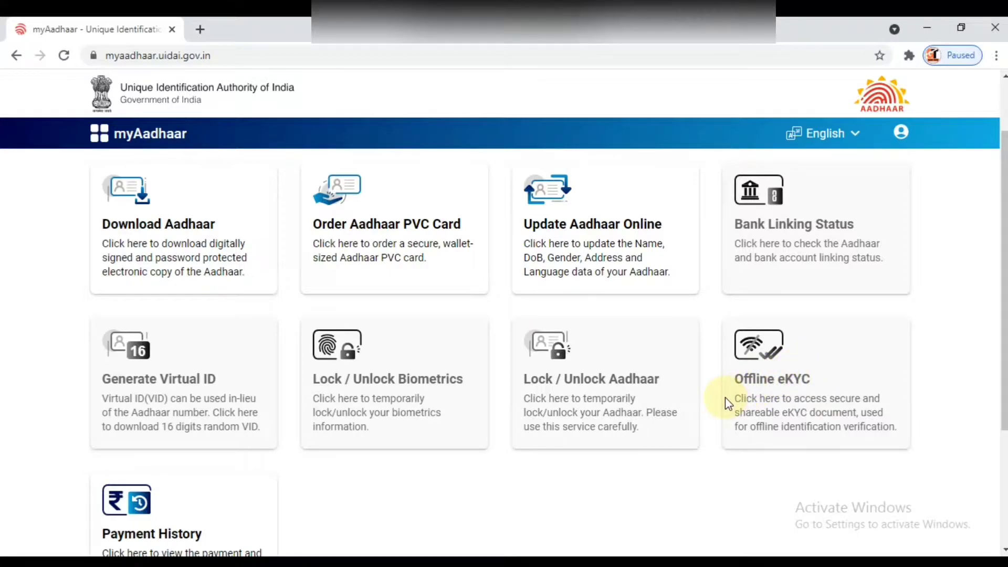
{"action": "scroll", "coordinate": [725, 399], "scroll_direction": "up", "scroll_amount": 1}
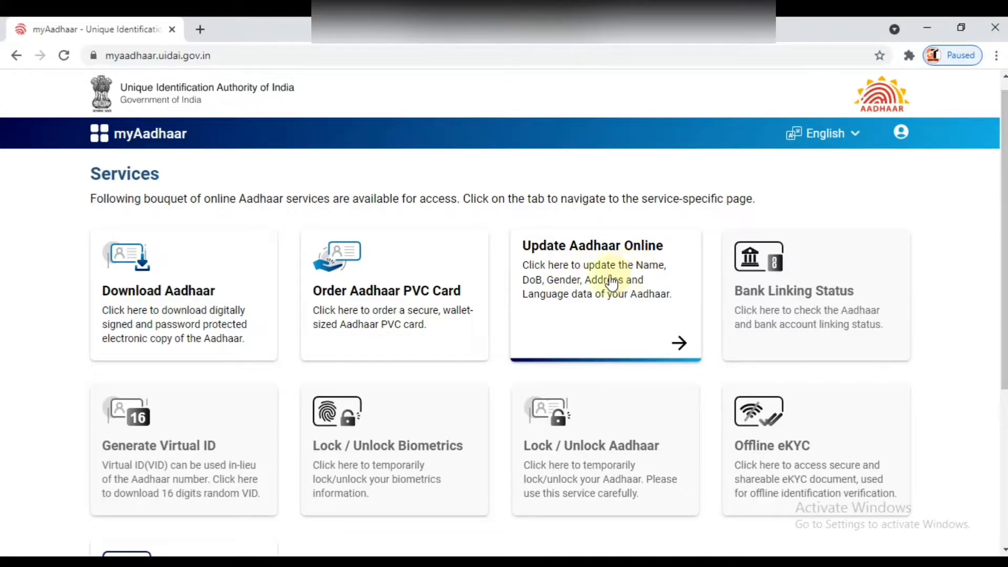
{"action": "left_click", "coordinate": [901, 135]}
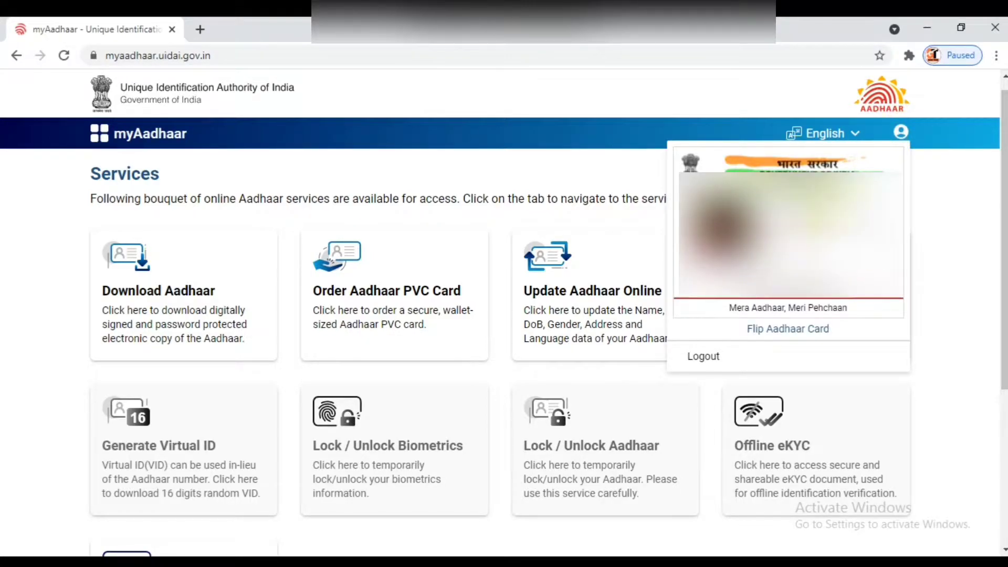
{"action": "left_click", "coordinate": [787, 332]}
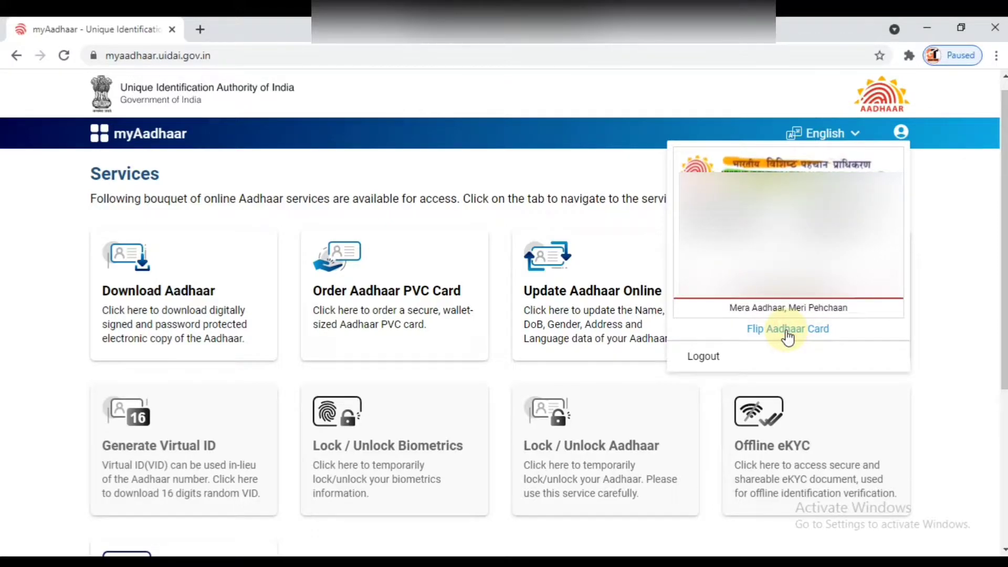
{"action": "left_click", "coordinate": [787, 332]}
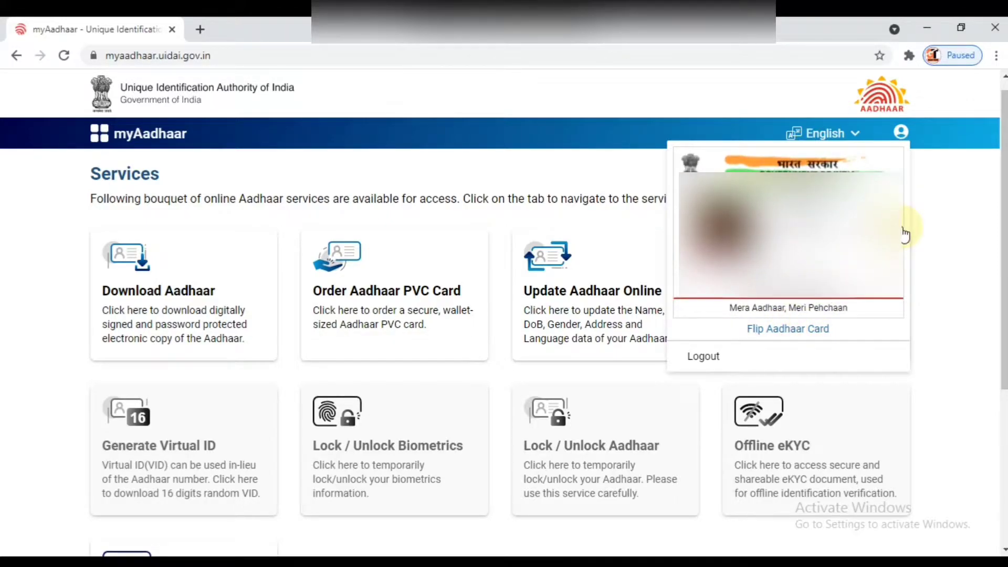
{"action": "left_click", "coordinate": [904, 139]}
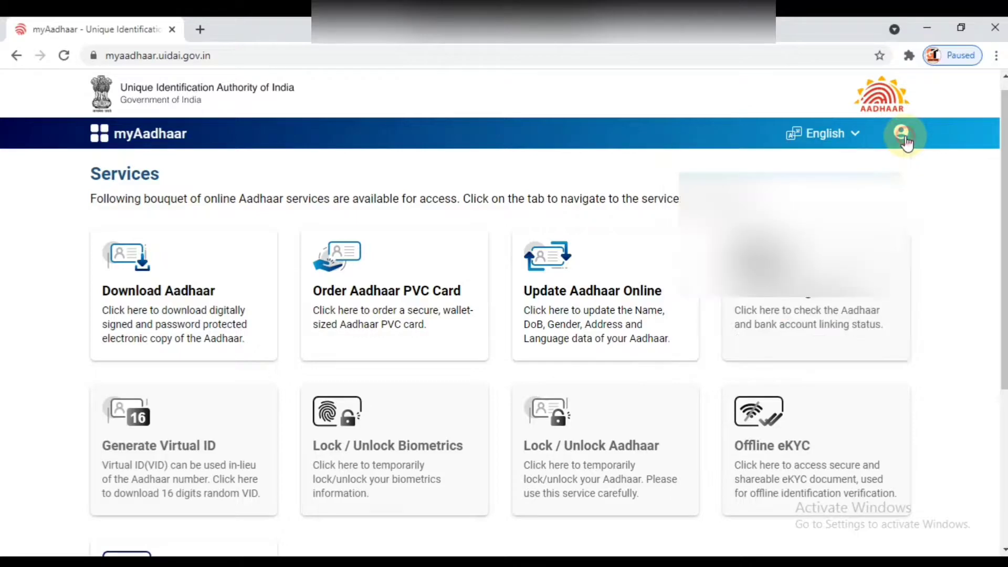
- Open the Update Aadhaar Online service and read through its How it Works instructions
{"action": "left_click", "coordinate": [622, 325]}
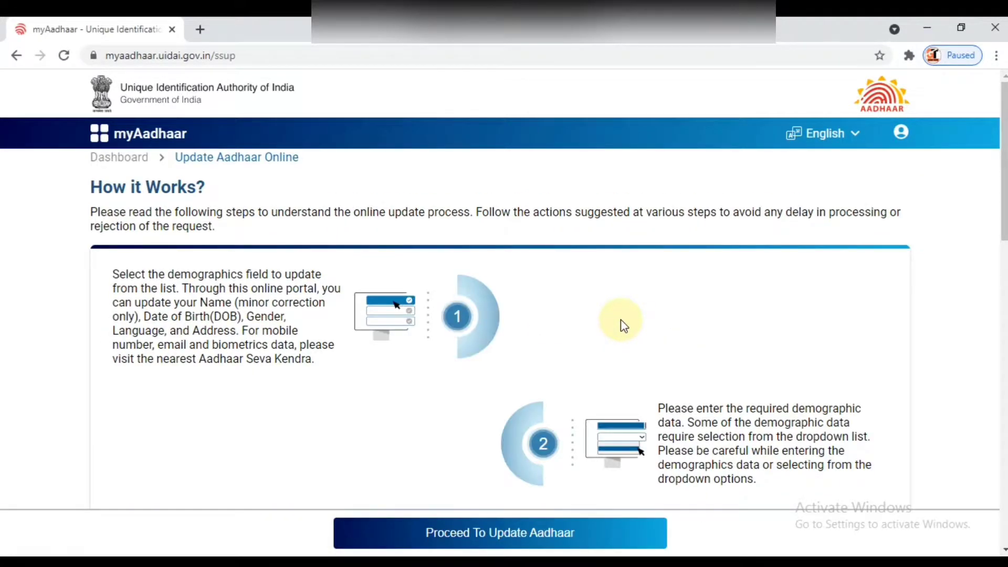
{"action": "scroll", "coordinate": [620, 319], "scroll_direction": "down", "scroll_amount": 1}
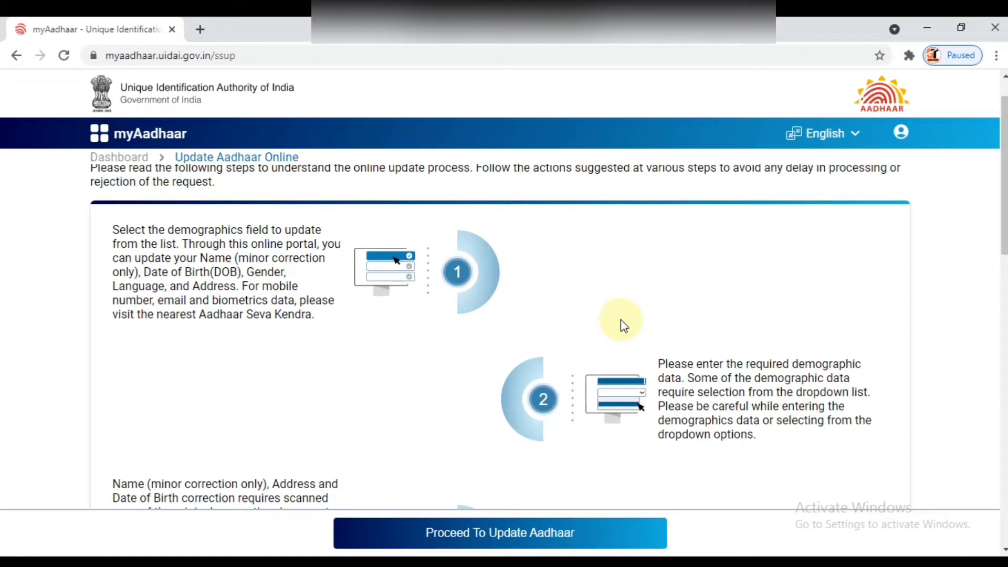
{"action": "scroll", "coordinate": [621, 319], "scroll_direction": "down", "scroll_amount": 1}
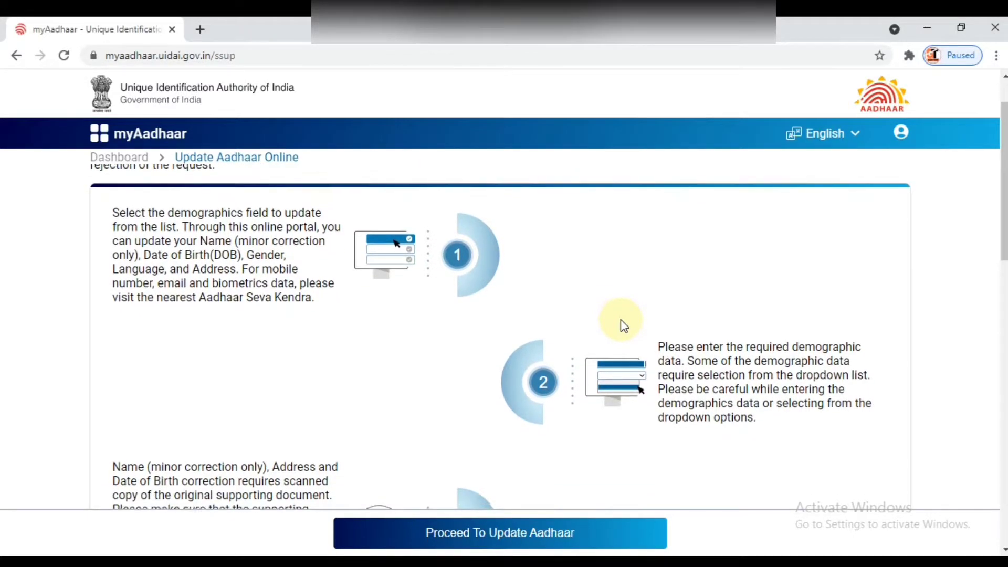
{"action": "scroll", "coordinate": [620, 319], "scroll_direction": "down", "scroll_amount": 4}
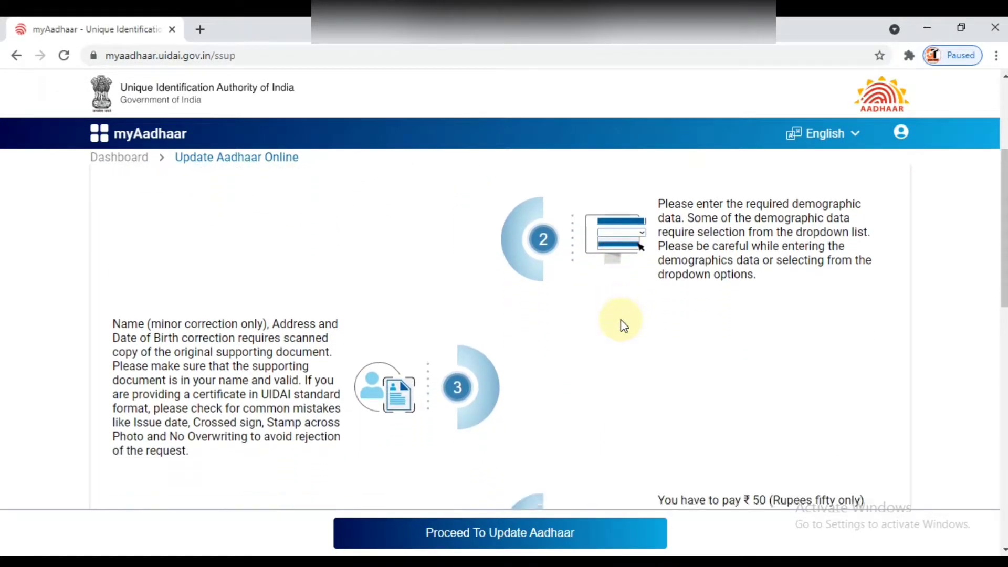
{"action": "scroll", "coordinate": [620, 319], "scroll_direction": "down", "scroll_amount": 3}
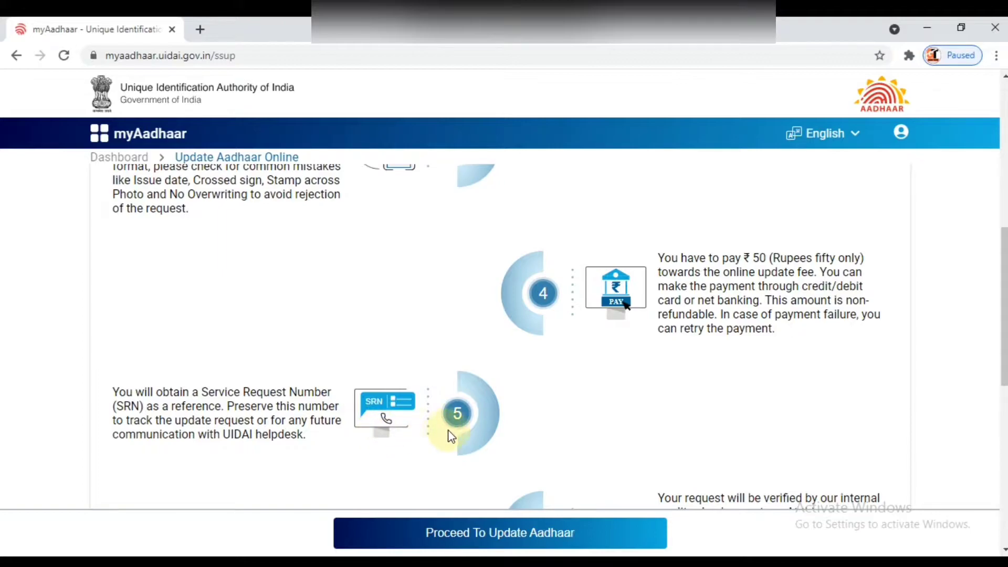
{"action": "scroll", "coordinate": [477, 434], "scroll_direction": "down", "scroll_amount": 3}
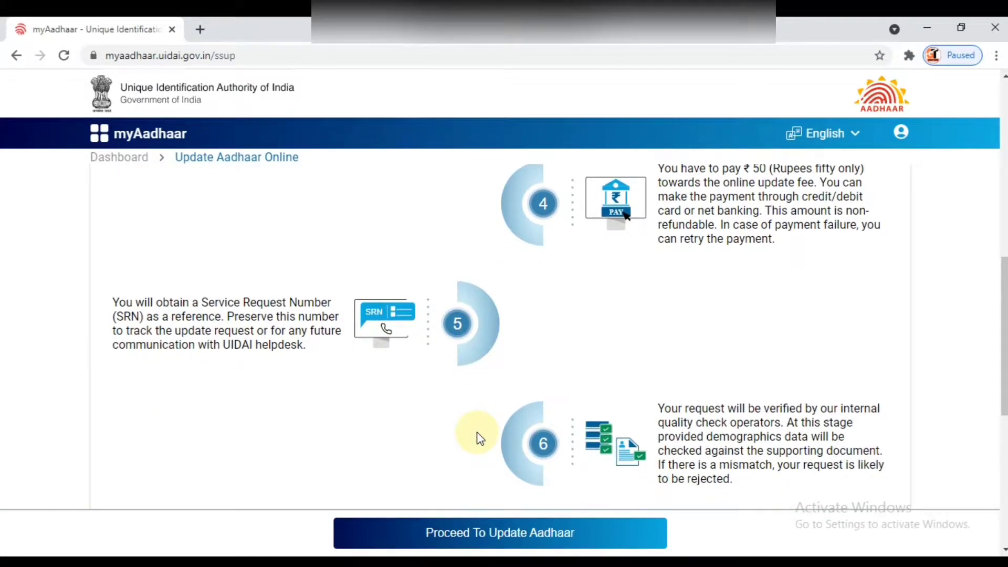
{"action": "scroll", "coordinate": [477, 436], "scroll_direction": "down", "scroll_amount": 1}
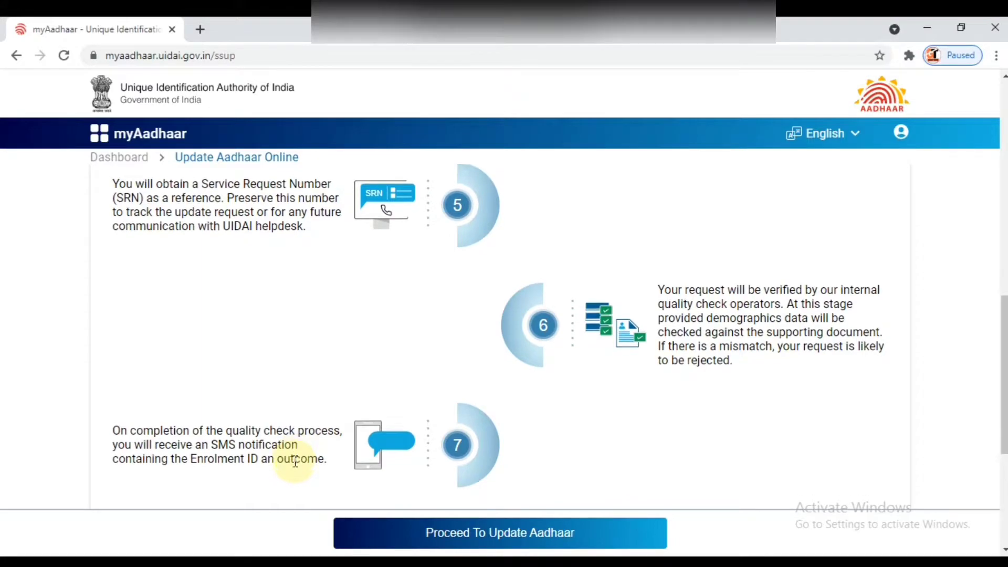
{"action": "scroll", "coordinate": [294, 461], "scroll_direction": "down", "scroll_amount": 2}
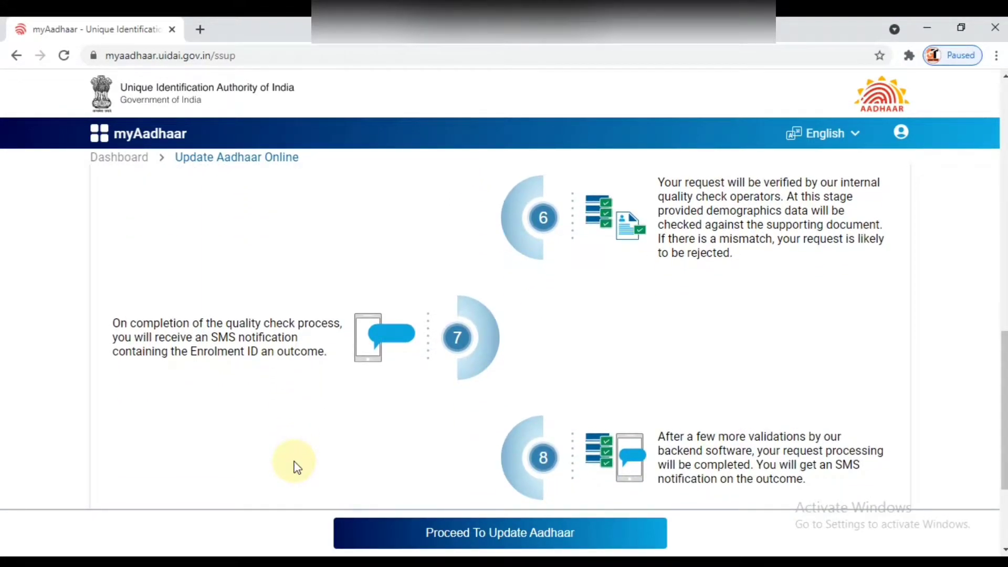
{"action": "scroll", "coordinate": [296, 468], "scroll_direction": "down", "scroll_amount": 2}
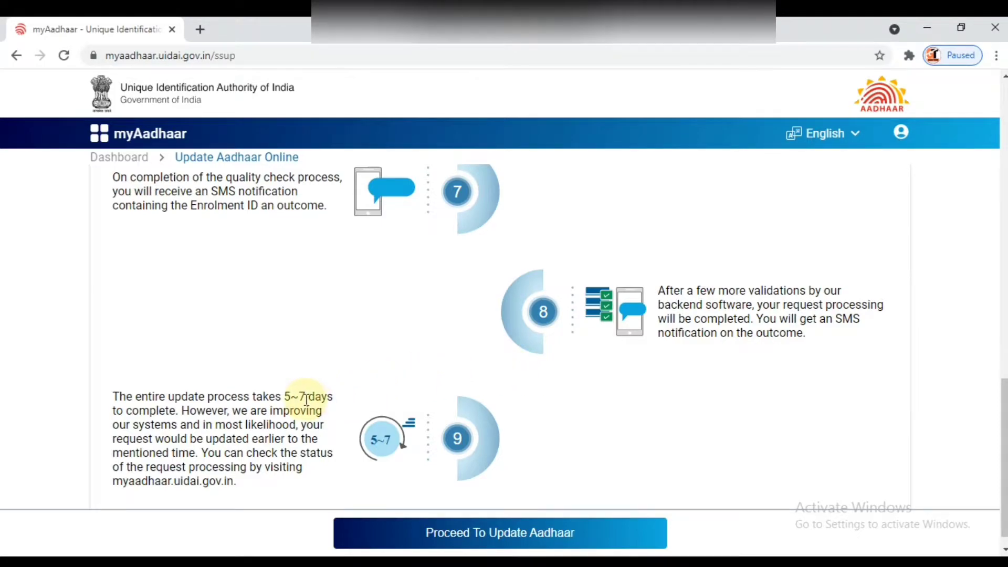
{"action": "scroll", "coordinate": [307, 399], "scroll_direction": "down", "scroll_amount": 1}
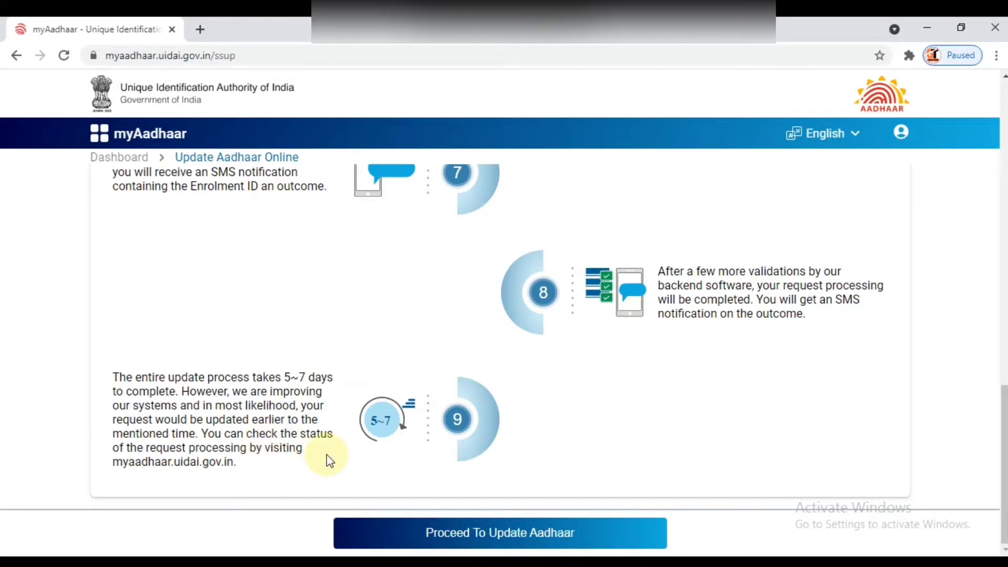
{"action": "scroll", "coordinate": [576, 423], "scroll_direction": "up", "scroll_amount": 8}
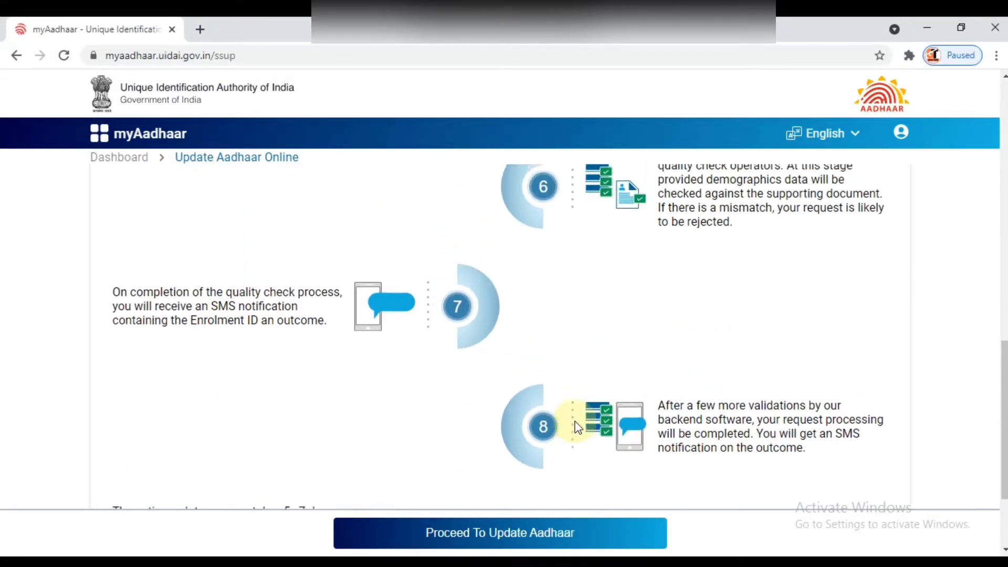
{"action": "scroll", "coordinate": [577, 426], "scroll_direction": "up", "scroll_amount": 4}
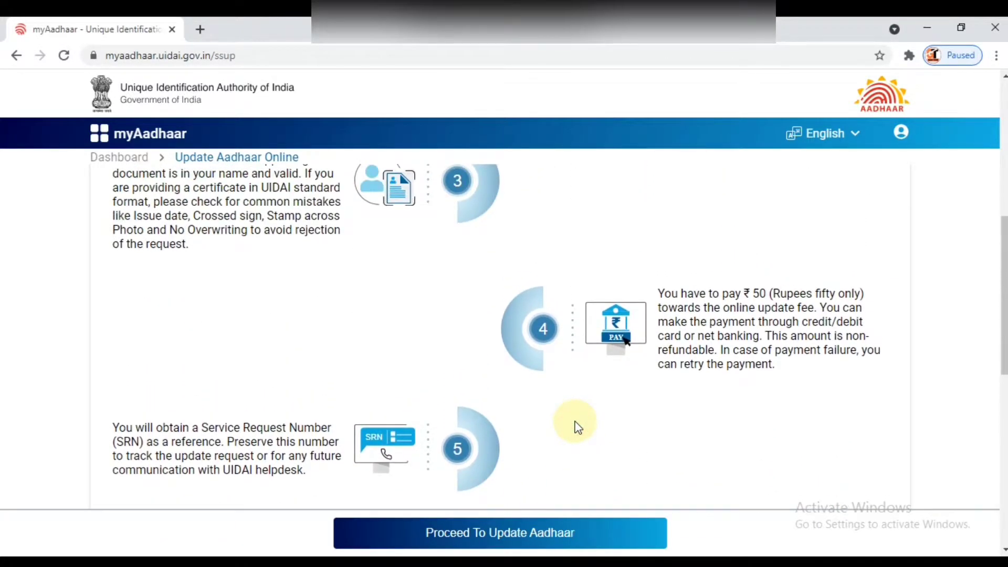
{"action": "scroll", "coordinate": [577, 427], "scroll_direction": "up", "scroll_amount": 3}
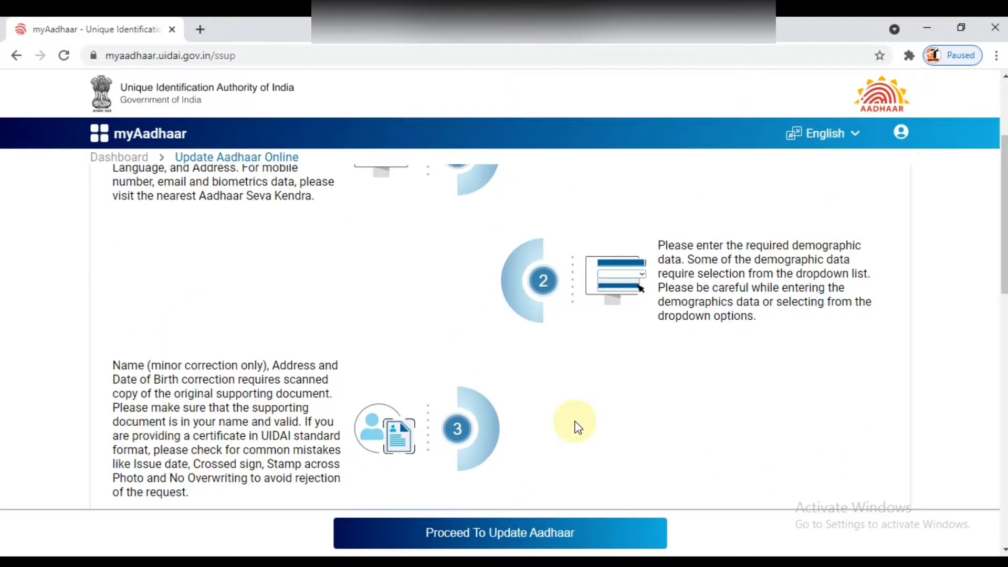
{"action": "scroll", "coordinate": [578, 426], "scroll_direction": "up", "scroll_amount": 2}
{"action": "scroll", "coordinate": [577, 426], "scroll_direction": "up", "scroll_amount": 1}
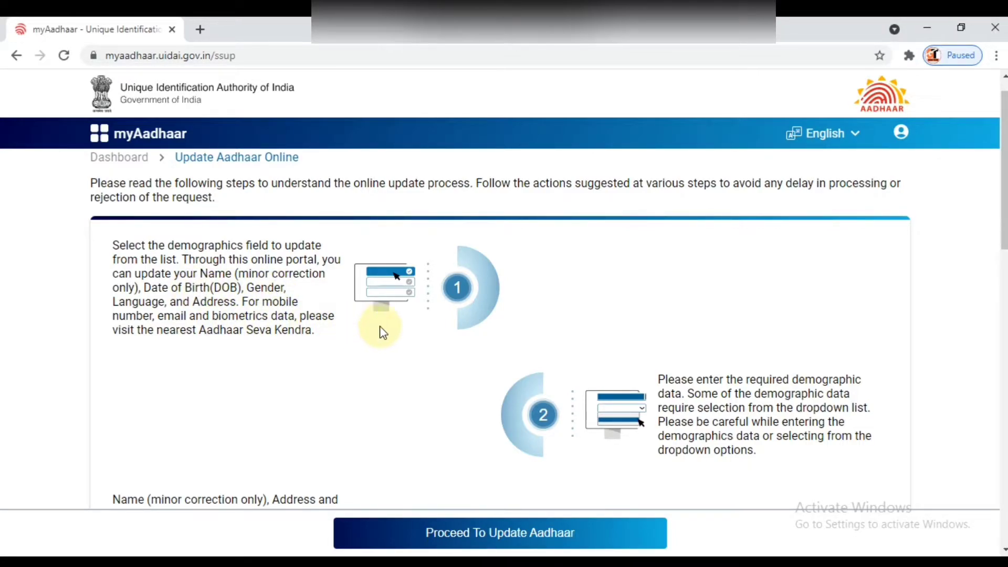
{"action": "scroll", "coordinate": [406, 328], "scroll_direction": "down", "scroll_amount": 15}
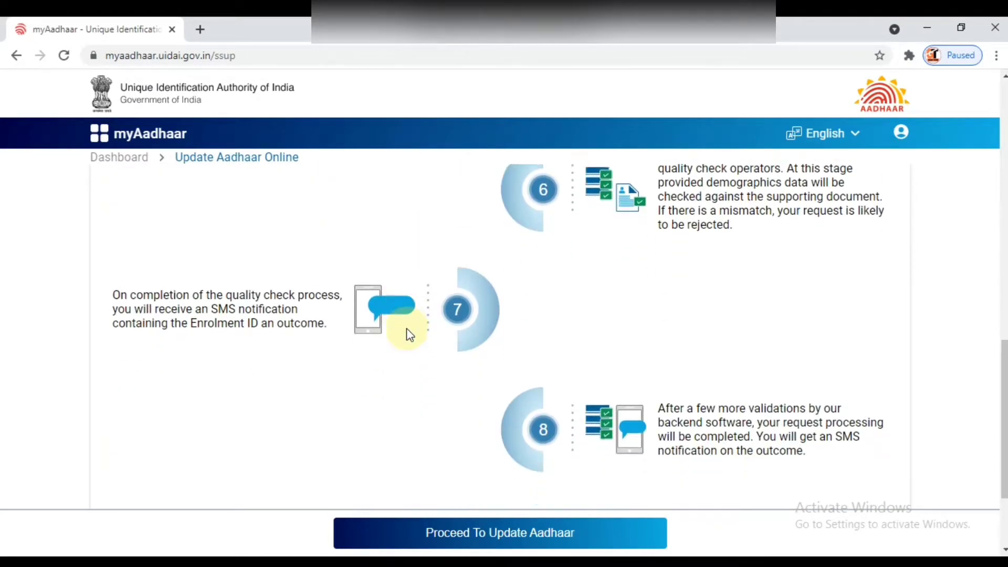
- Proceed with the Aadhaar update, choosing Name and Date of Birth as the data fields to update
{"action": "left_click", "coordinate": [504, 537]}
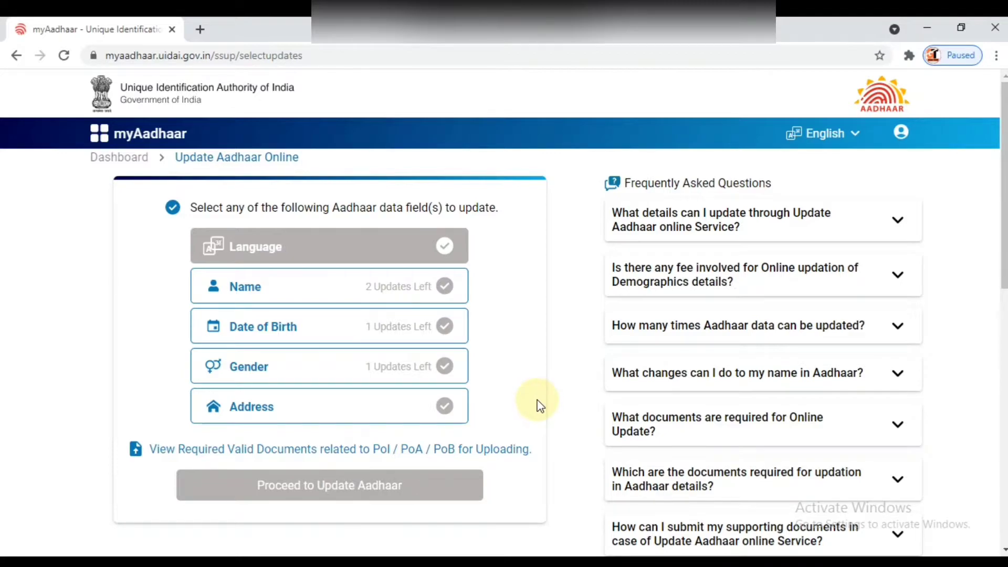
{"action": "scroll", "coordinate": [538, 405], "scroll_direction": "down", "scroll_amount": 1}
{"action": "scroll", "coordinate": [539, 405], "scroll_direction": "down", "scroll_amount": 1}
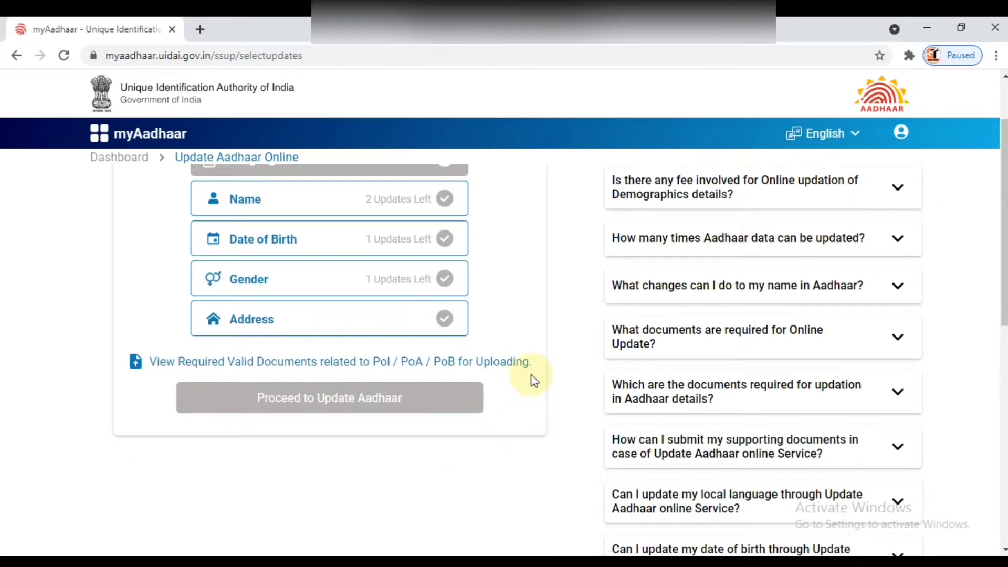
{"action": "scroll", "coordinate": [532, 378], "scroll_direction": "up", "scroll_amount": 1}
{"action": "scroll", "coordinate": [531, 379], "scroll_direction": "up", "scroll_amount": 1}
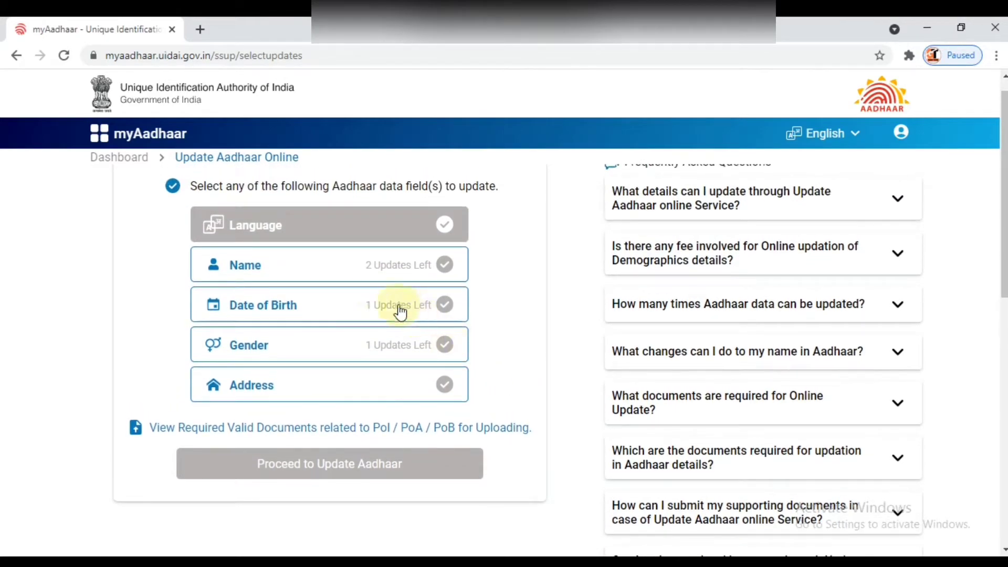
{"action": "left_click", "coordinate": [381, 273]}
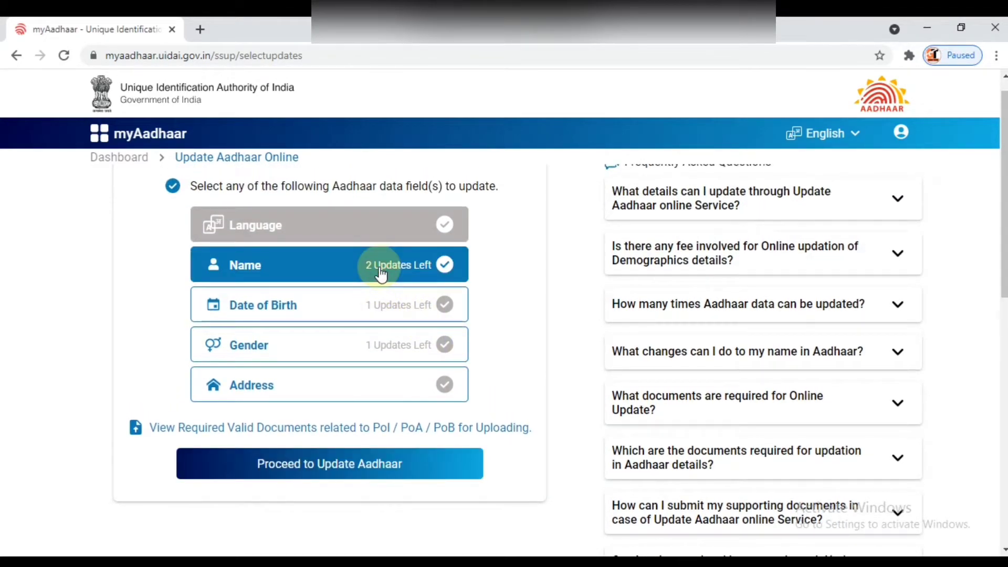
{"action": "left_click", "coordinate": [371, 315]}
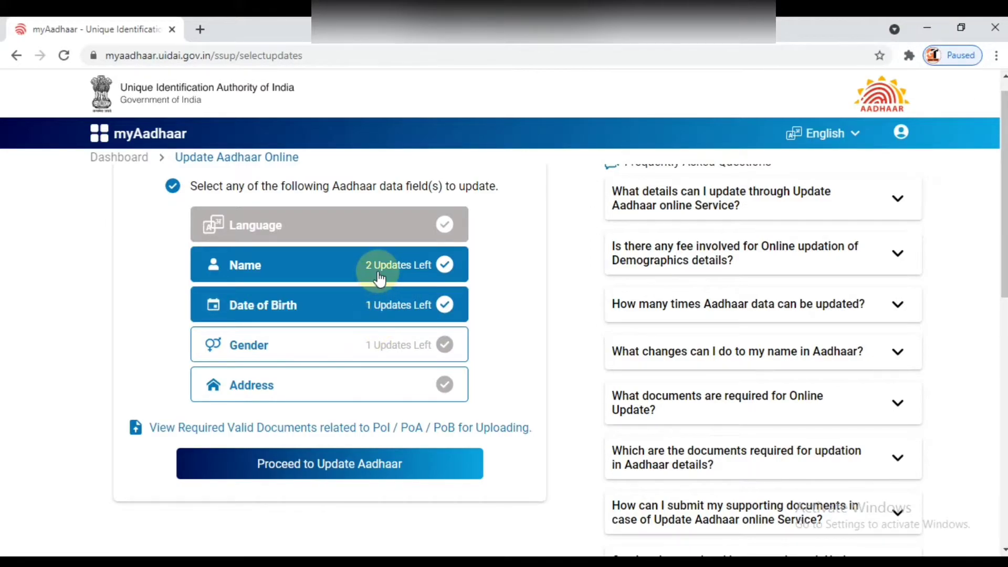
{"action": "left_click", "coordinate": [324, 472]}
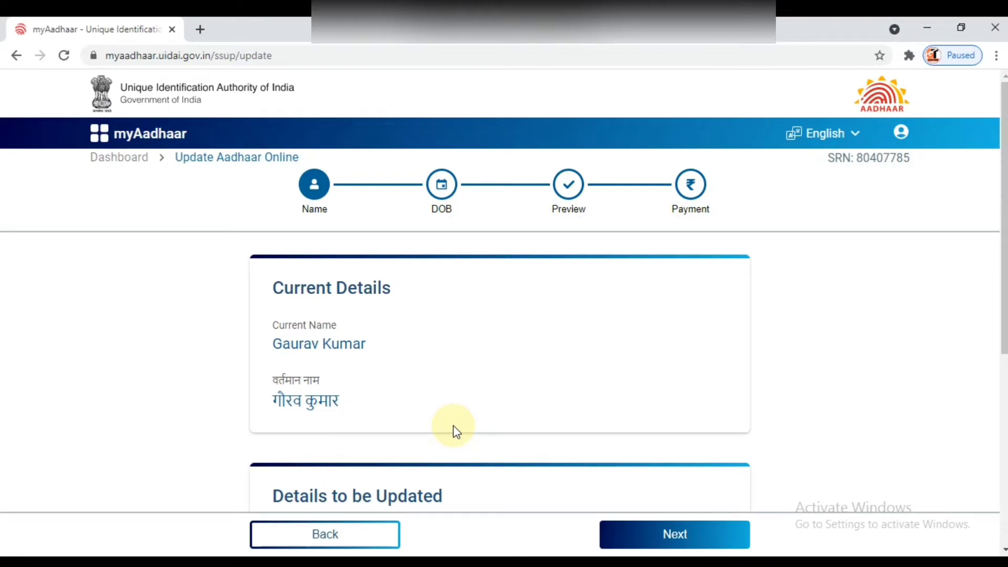
- Review the current name details and the fields for the new name and supporting document type
{"action": "scroll", "coordinate": [452, 426], "scroll_direction": "down", "scroll_amount": 2}
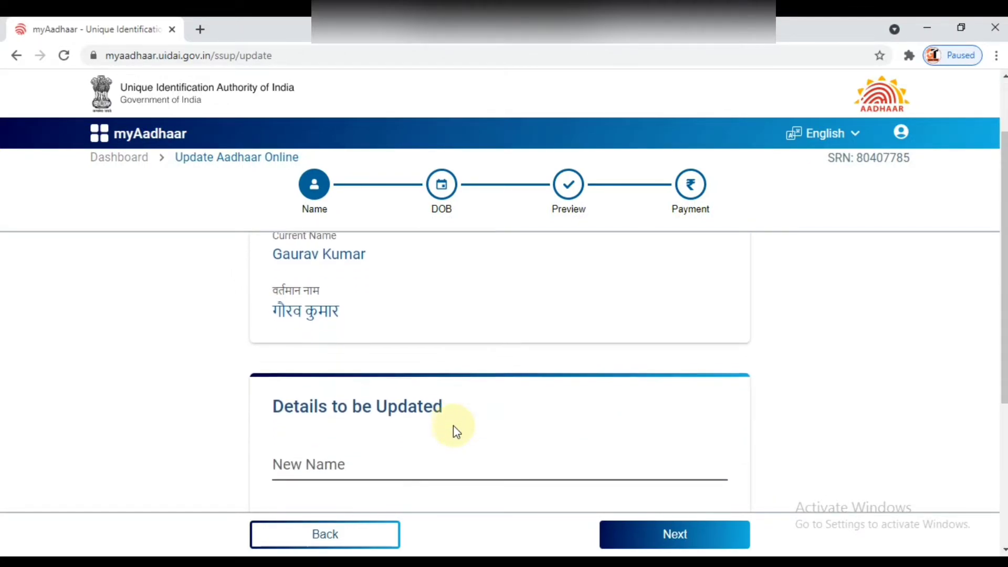
{"action": "scroll", "coordinate": [453, 425], "scroll_direction": "down", "scroll_amount": 1}
{"action": "scroll", "coordinate": [453, 425], "scroll_direction": "up", "scroll_amount": 2}
{"action": "scroll", "coordinate": [452, 425], "scroll_direction": "up", "scroll_amount": 1}
{"action": "scroll", "coordinate": [452, 425], "scroll_direction": "down", "scroll_amount": 2}
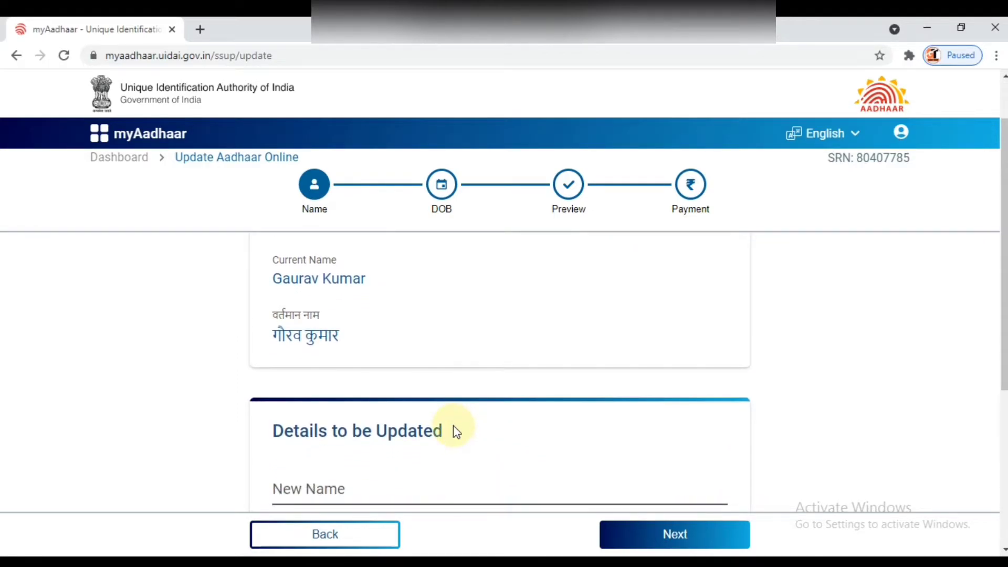
{"action": "scroll", "coordinate": [452, 425], "scroll_direction": "down", "scroll_amount": 3}
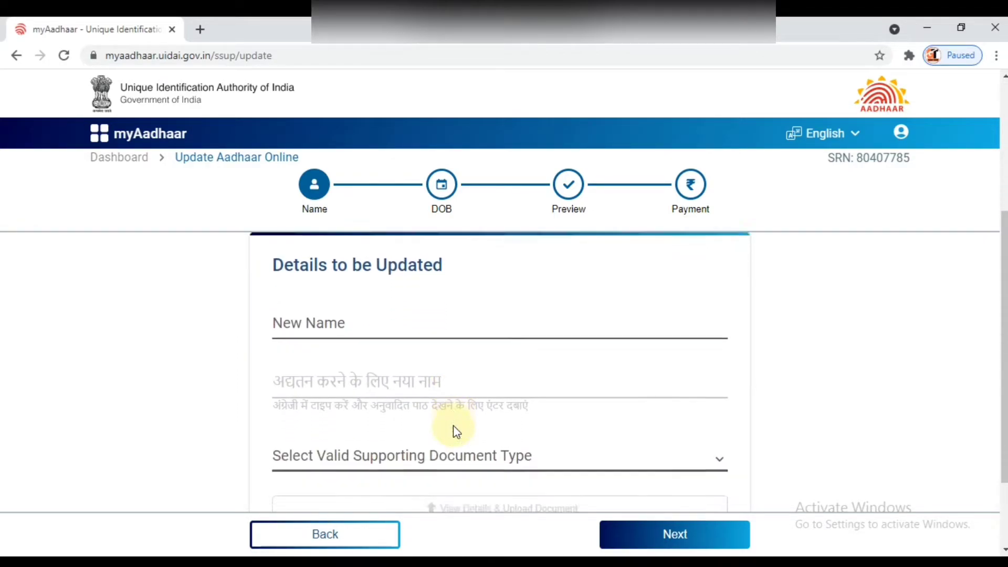
{"action": "scroll", "coordinate": [453, 425], "scroll_direction": "down", "scroll_amount": 1}
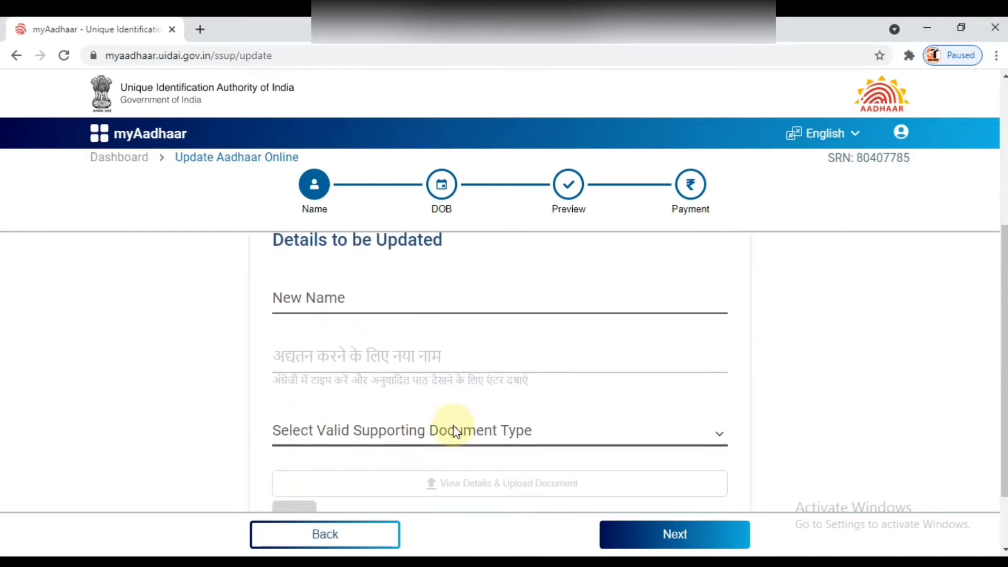
- Examine the new name fields and the list of valid supporting document types for the name update
{"action": "left_click", "coordinate": [392, 296]}
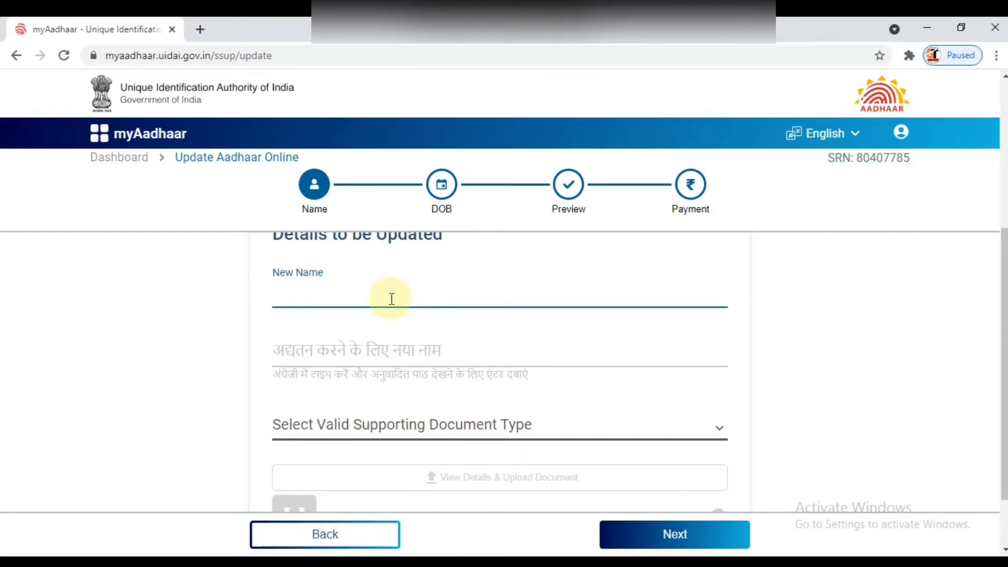
{"action": "left_click", "coordinate": [384, 350]}
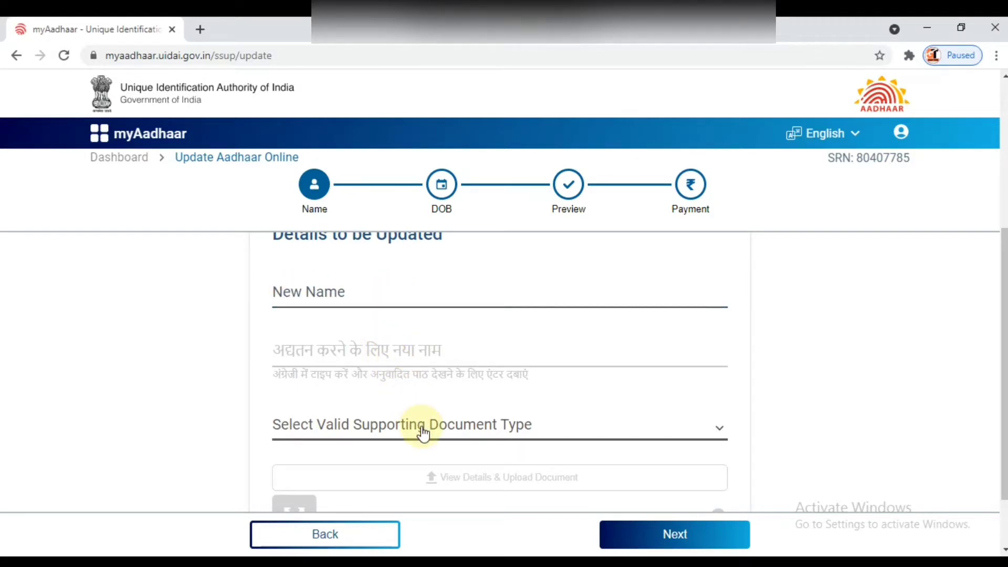
{"action": "scroll", "coordinate": [454, 403], "scroll_direction": "down", "scroll_amount": 2}
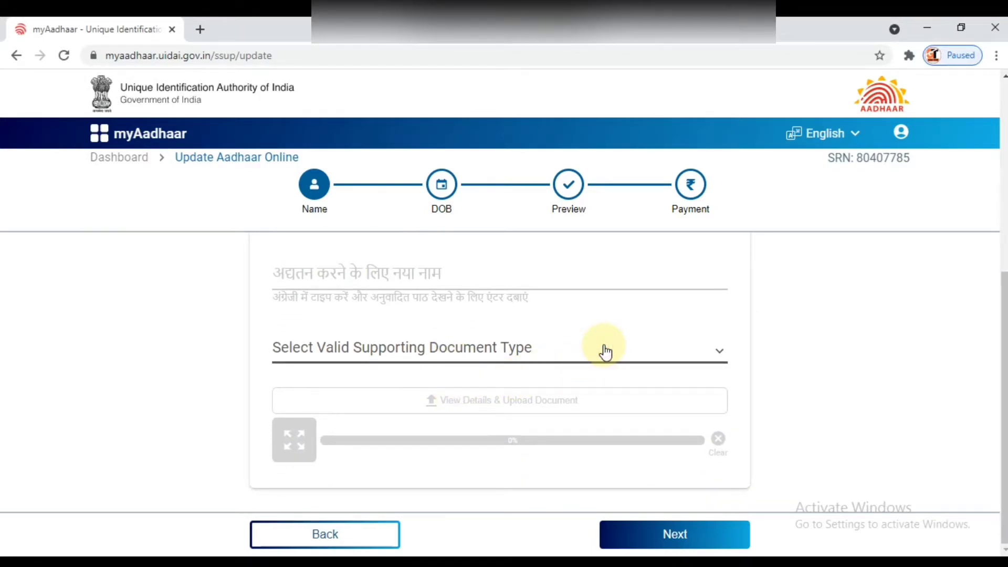
{"action": "left_click", "coordinate": [680, 359]}
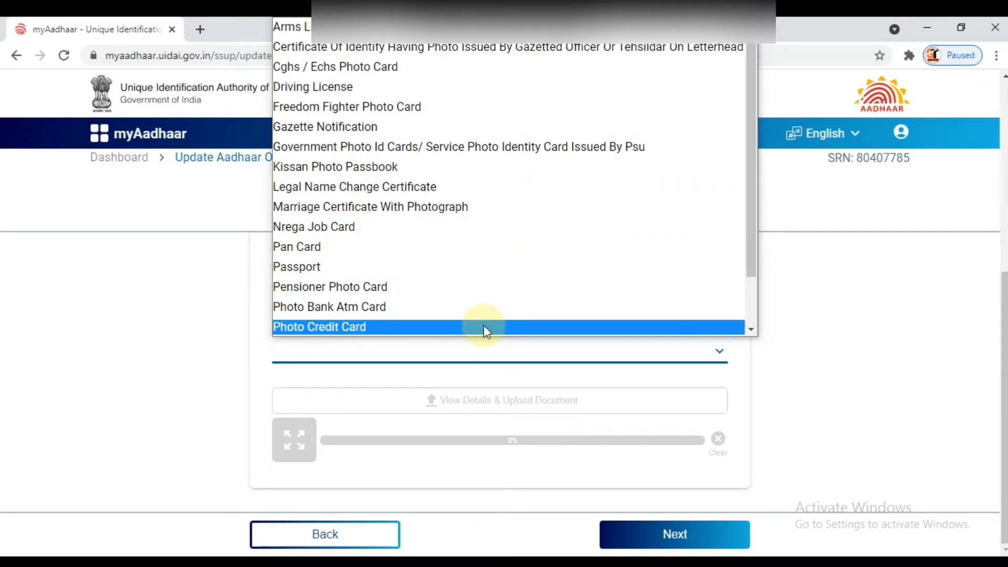
{"action": "scroll", "coordinate": [487, 298], "scroll_direction": "down", "scroll_amount": 2}
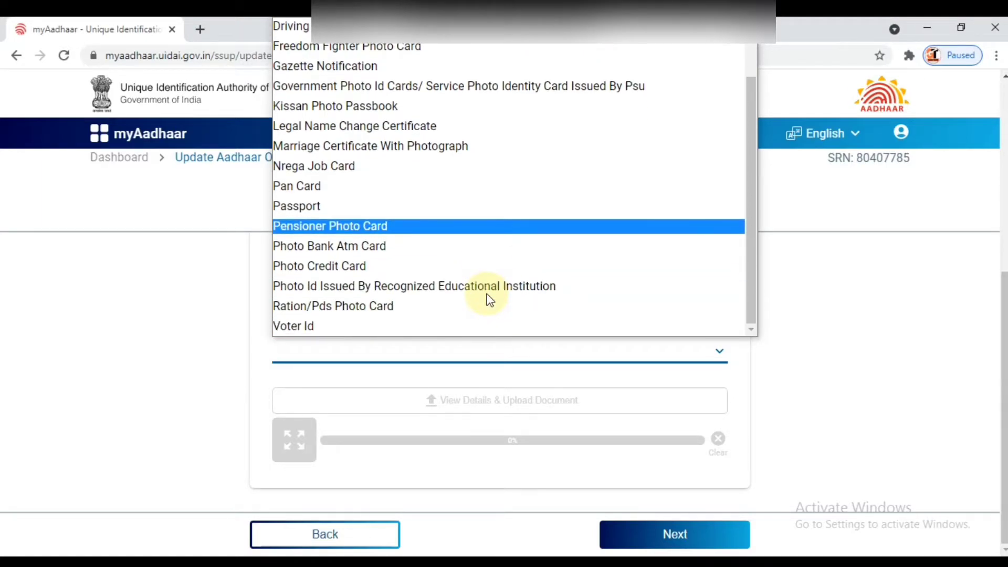
{"action": "scroll", "coordinate": [488, 299], "scroll_direction": "up", "scroll_amount": 2}
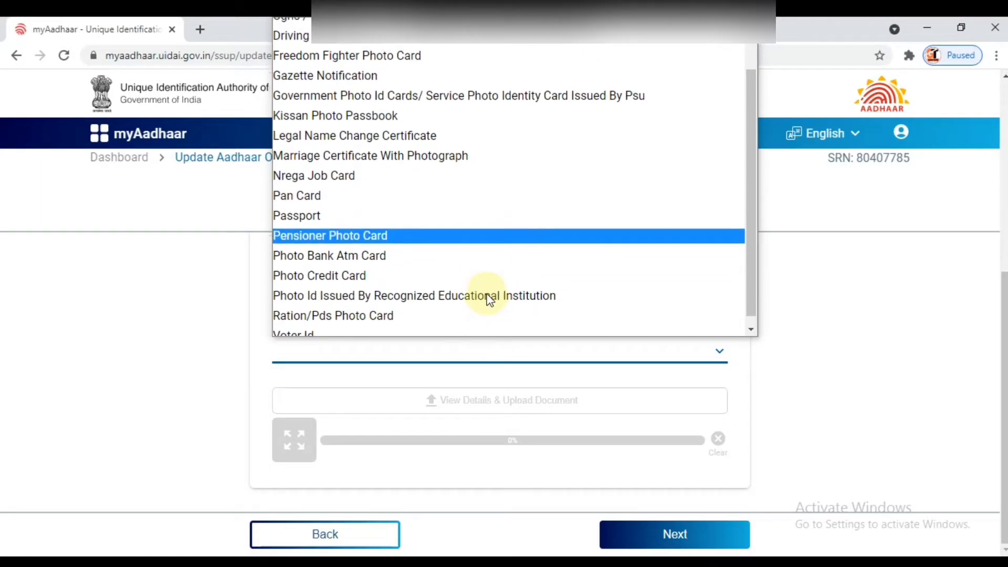
{"action": "left_click", "coordinate": [235, 391]}
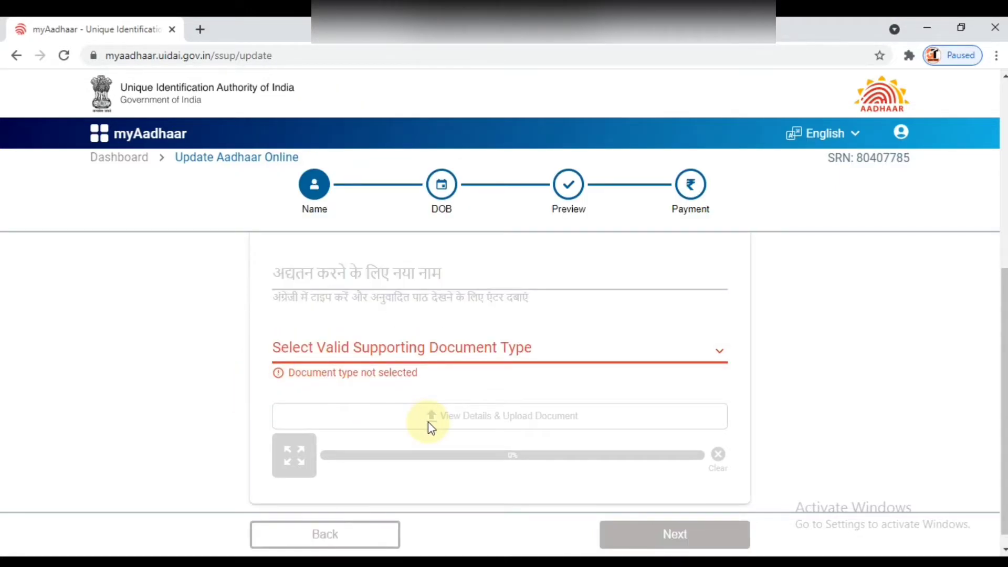
{"action": "scroll", "coordinate": [427, 422], "scroll_direction": "down", "scroll_amount": 1}
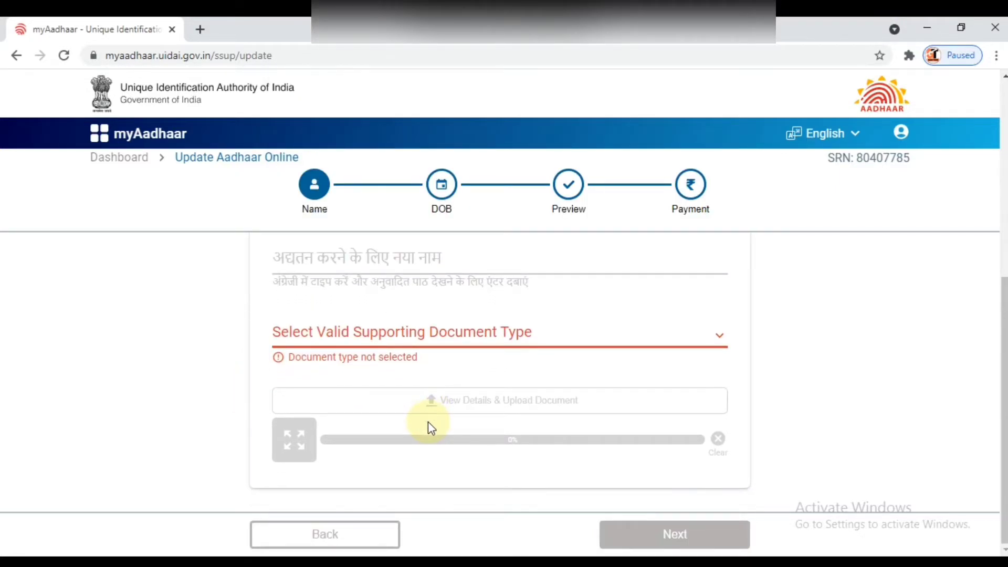
- Select Pan Card as the supporting document type for the name update
{"action": "left_click", "coordinate": [635, 339]}
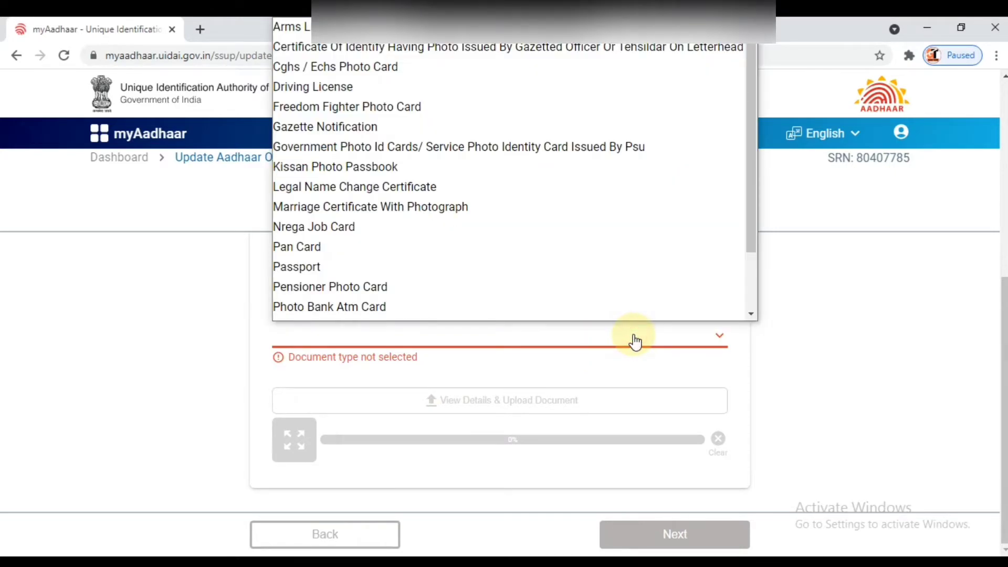
{"action": "scroll", "coordinate": [547, 313], "scroll_direction": "down", "scroll_amount": 1}
{"action": "left_click", "coordinate": [477, 233]}
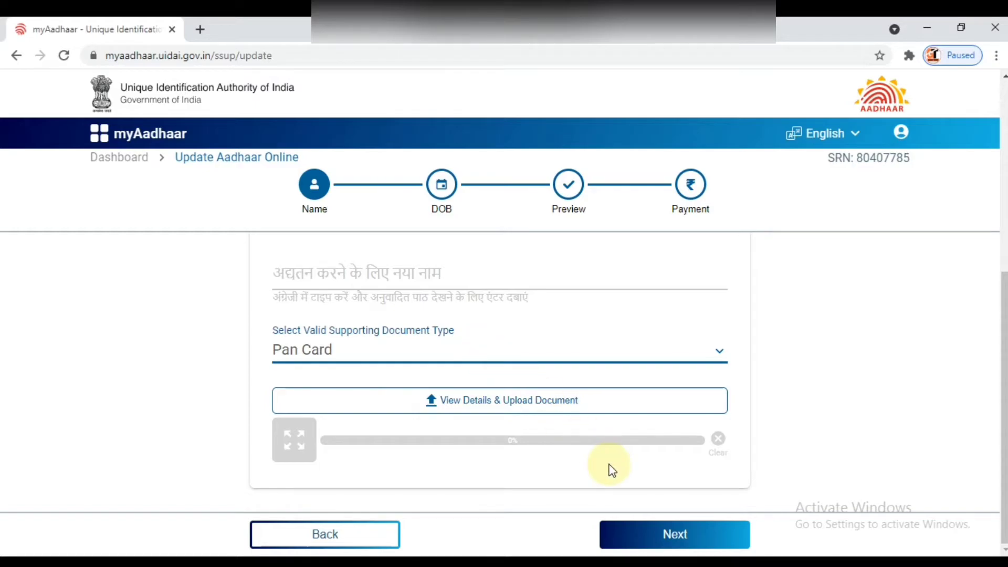
{"action": "left_click", "coordinate": [614, 405]}
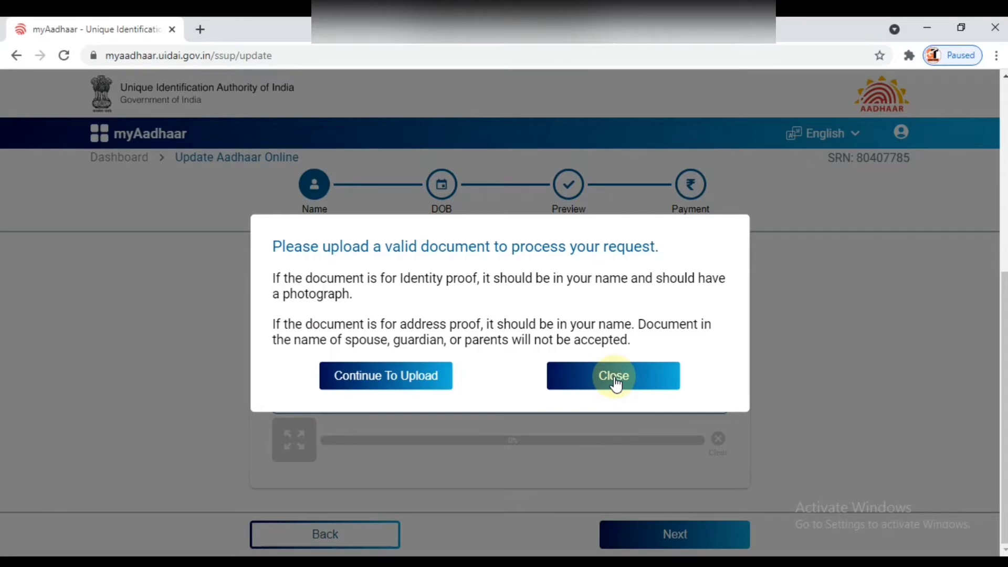
{"action": "left_click", "coordinate": [423, 377]}
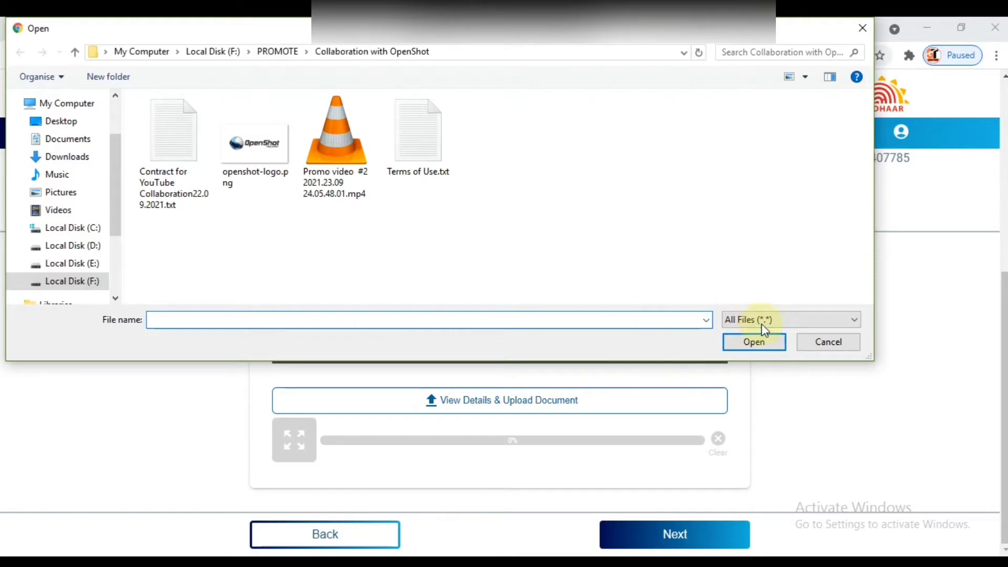
{"action": "left_click", "coordinate": [838, 341]}
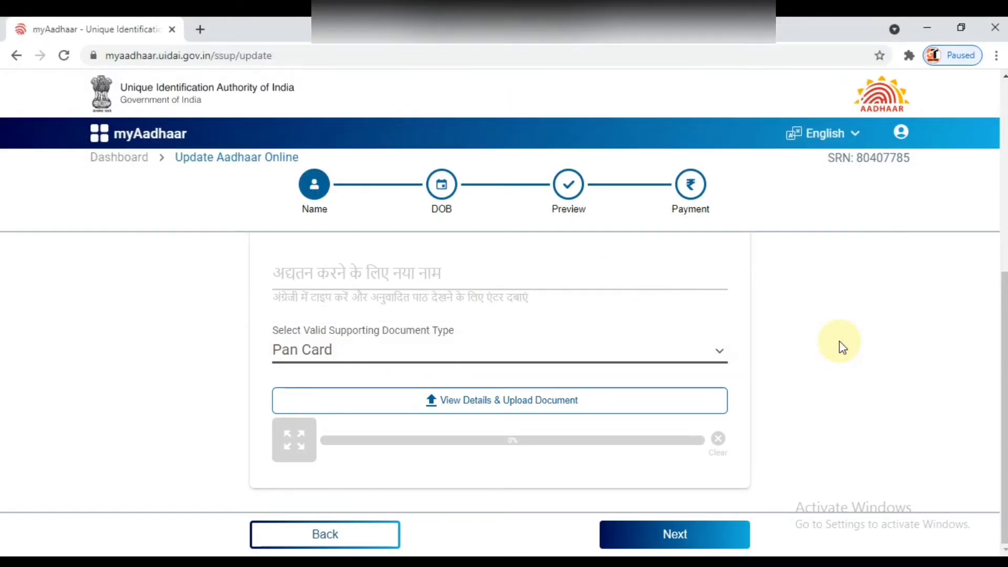
- Try to continue past the Name stage and check the form for required entries that are still missing
{"action": "left_click", "coordinate": [675, 536]}
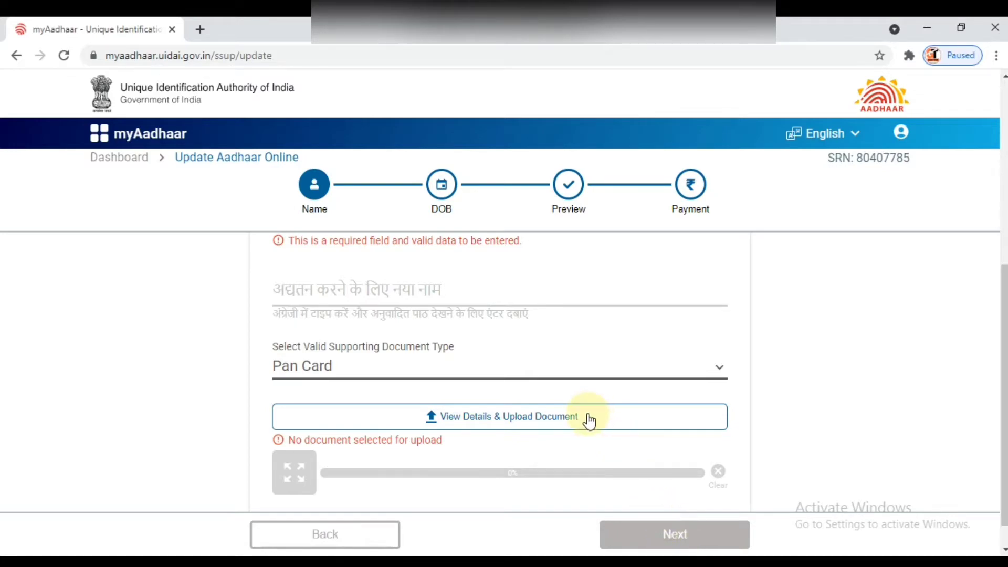
{"action": "scroll", "coordinate": [587, 418], "scroll_direction": "up", "scroll_amount": 2}
{"action": "scroll", "coordinate": [588, 420], "scroll_direction": "up", "scroll_amount": 3}
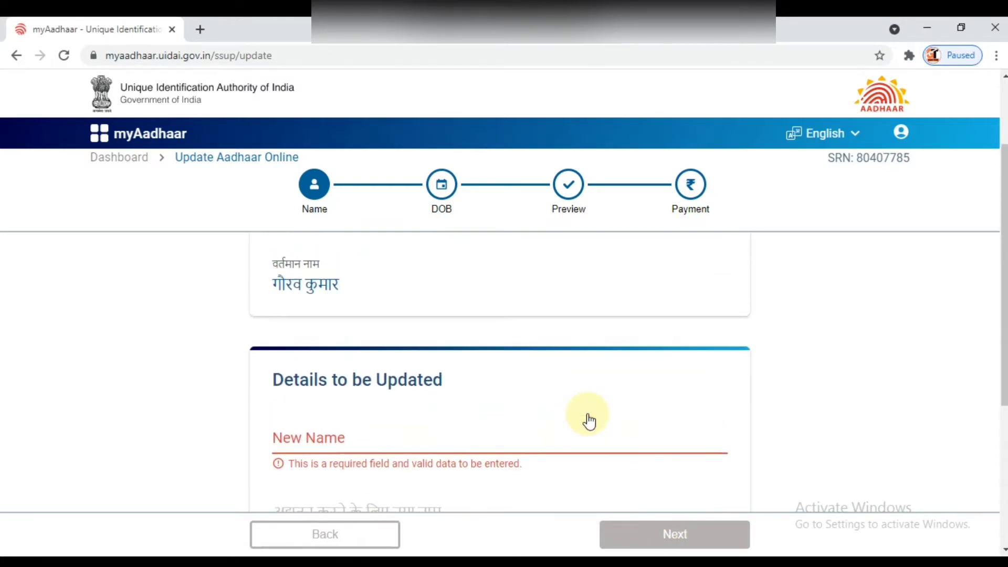
{"action": "scroll", "coordinate": [588, 420], "scroll_direction": "down", "scroll_amount": 2}
{"action": "scroll", "coordinate": [588, 420], "scroll_direction": "down", "scroll_amount": 2}
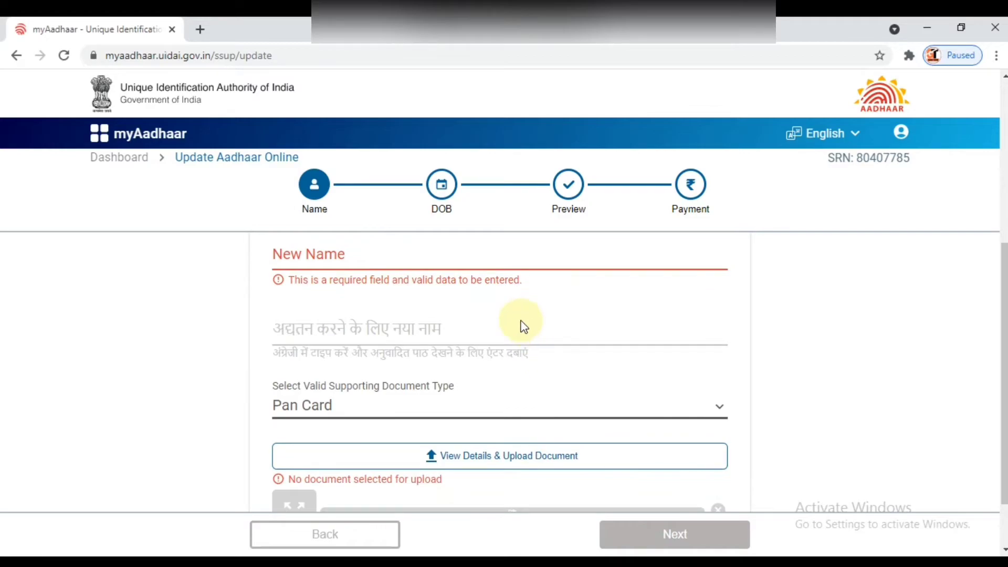
{"action": "scroll", "coordinate": [523, 326], "scroll_direction": "up", "scroll_amount": 2}
{"action": "scroll", "coordinate": [522, 325], "scroll_direction": "up", "scroll_amount": 1}
{"action": "scroll", "coordinate": [520, 323], "scroll_direction": "down", "scroll_amount": 2}
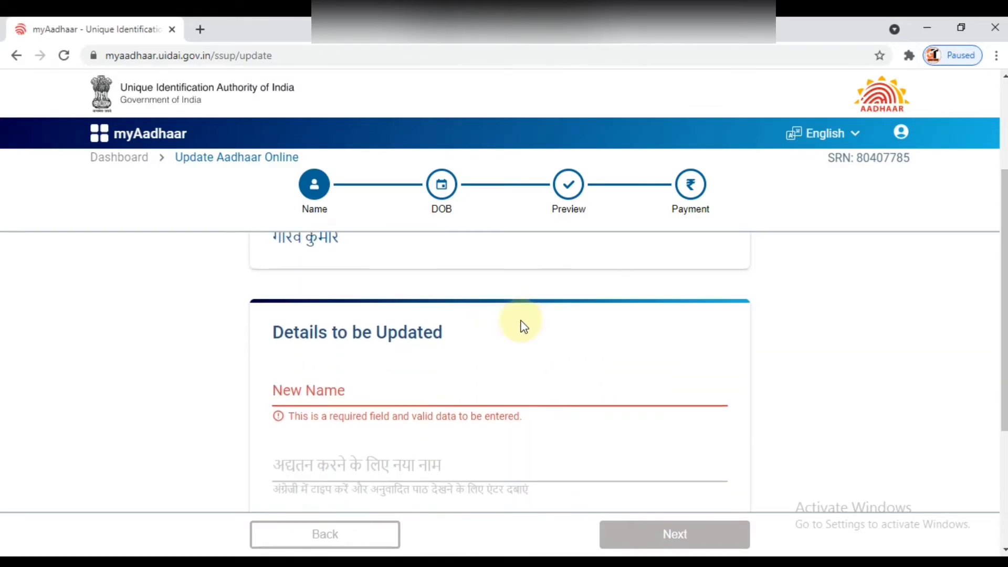
- Enter the new first name in English and fill in its Hindi version in the field below
{"action": "left_click", "coordinate": [411, 326]}
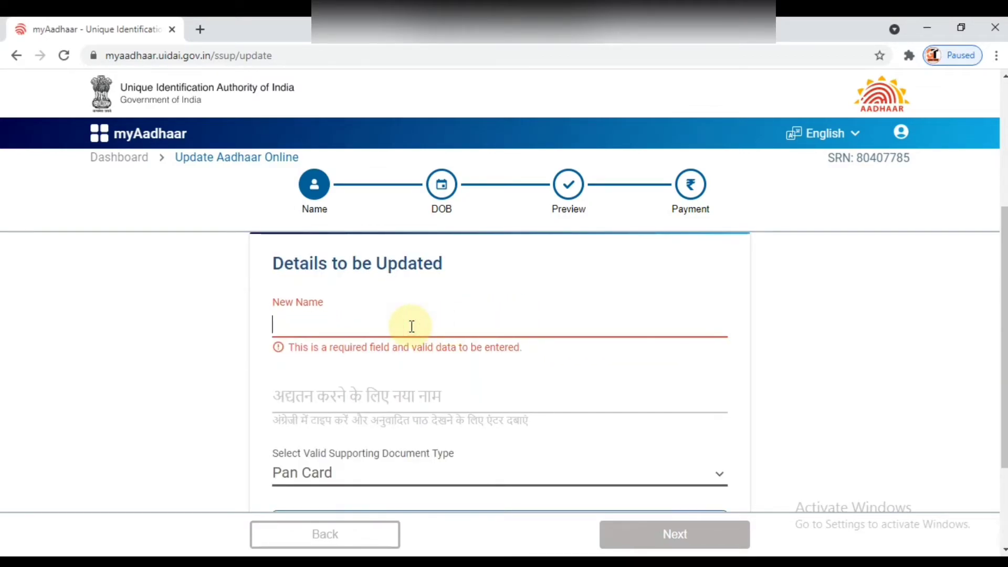
{"action": "type", "text": "gaurav"}
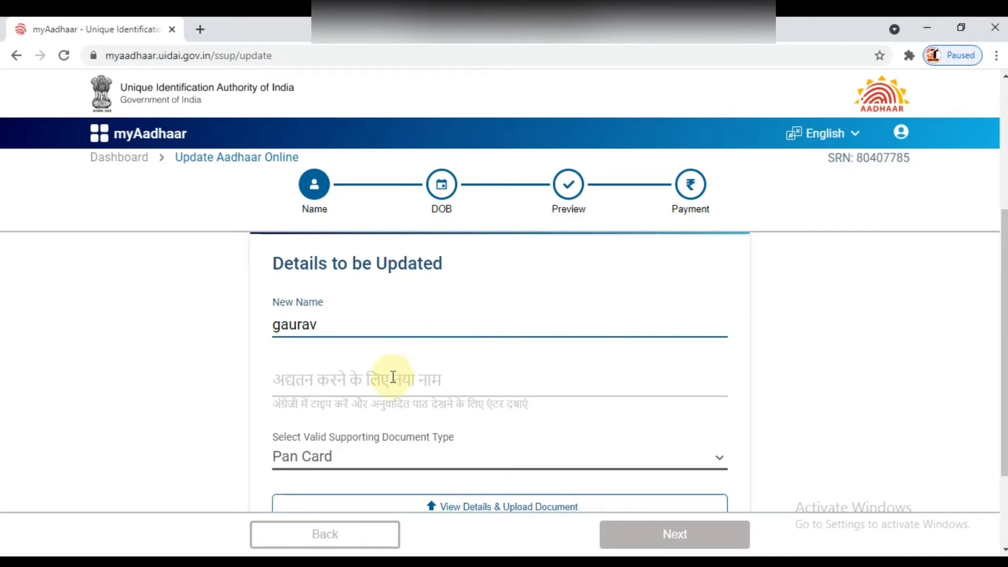
{"action": "left_click", "coordinate": [391, 382]}
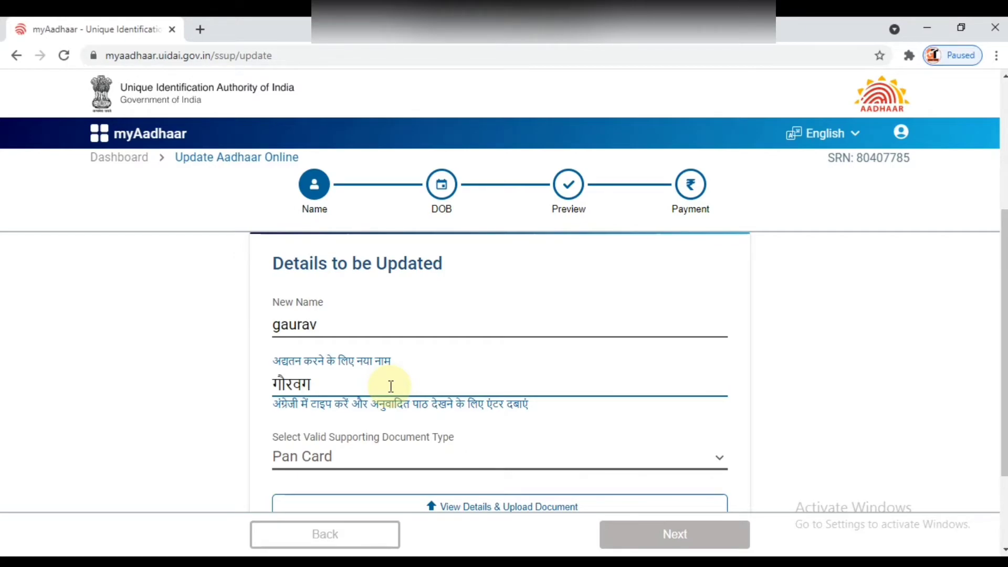
- Try to upload Terms of Use.txt as the Pan Card supporting document
{"action": "scroll", "coordinate": [391, 386], "scroll_direction": "down", "scroll_amount": 3}
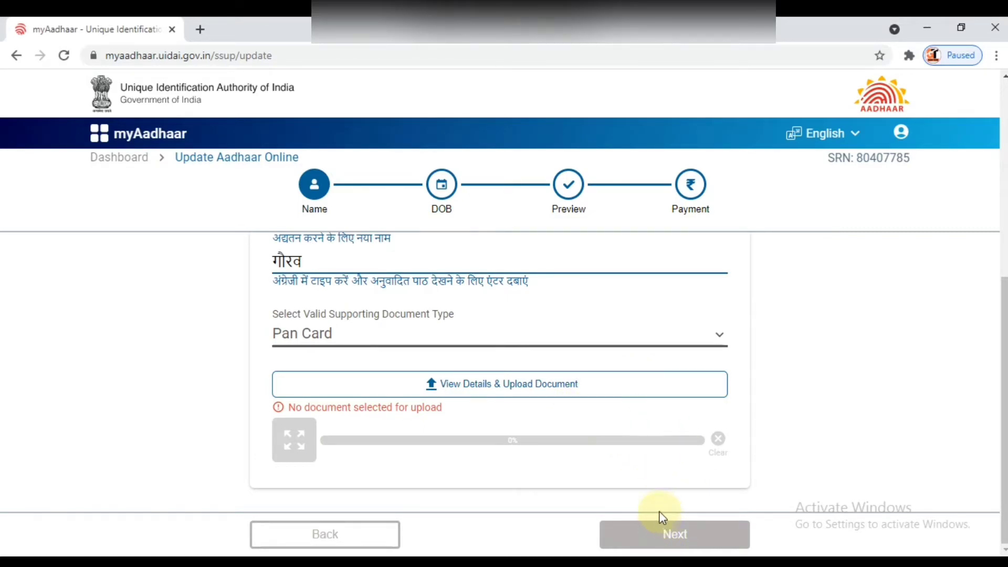
{"action": "left_click", "coordinate": [618, 386]}
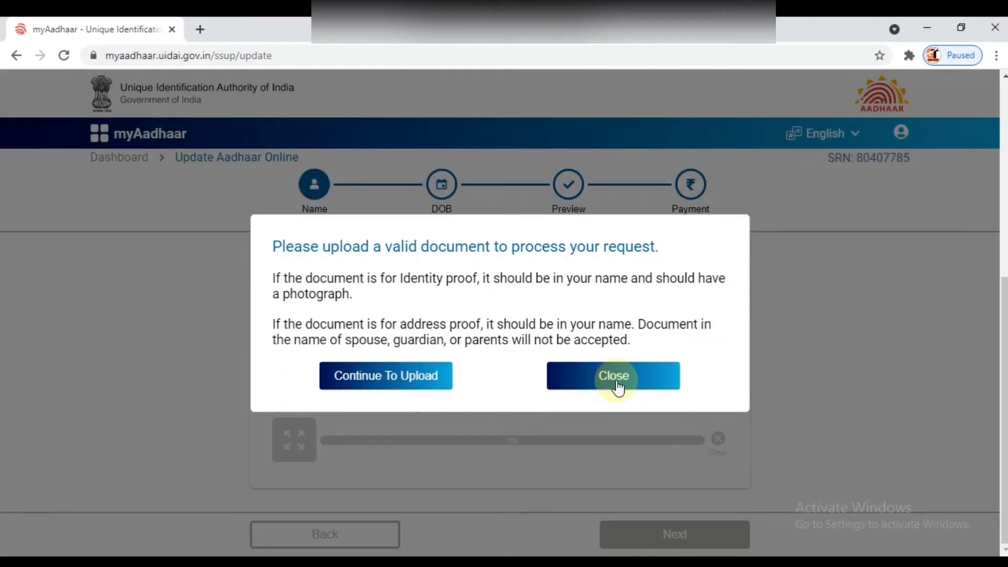
{"action": "left_click", "coordinate": [432, 383]}
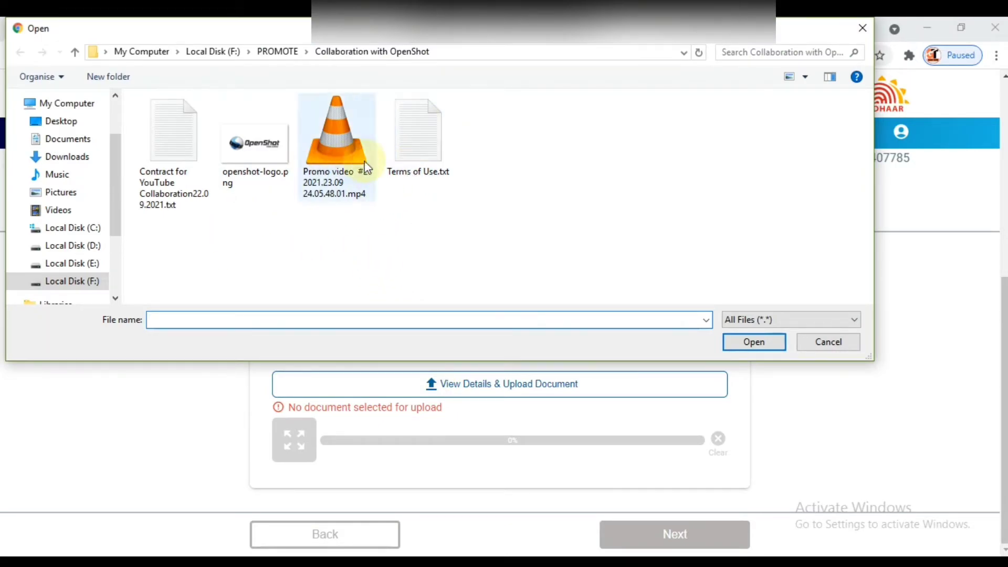
{"action": "left_click", "coordinate": [447, 172]}
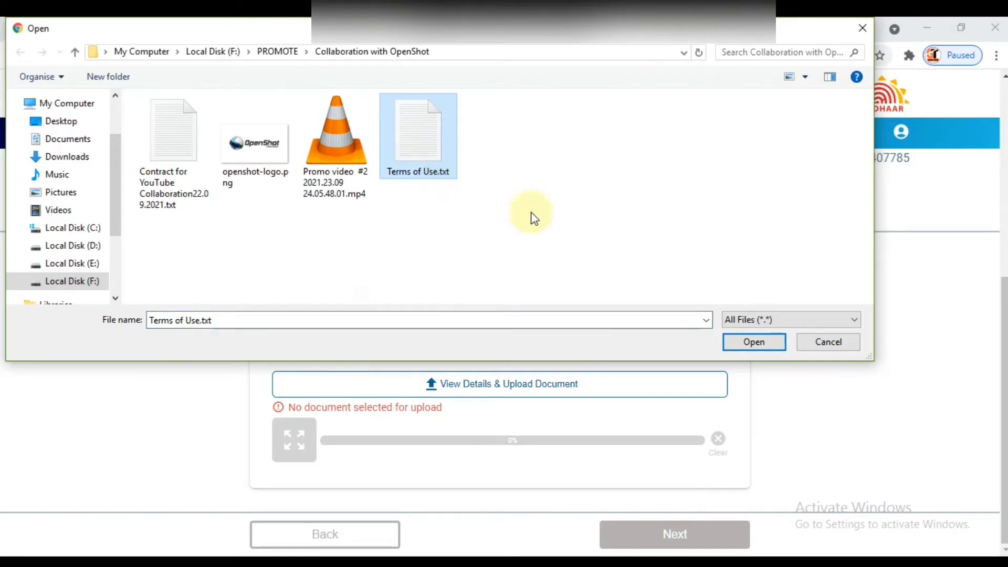
{"action": "left_click", "coordinate": [755, 343]}
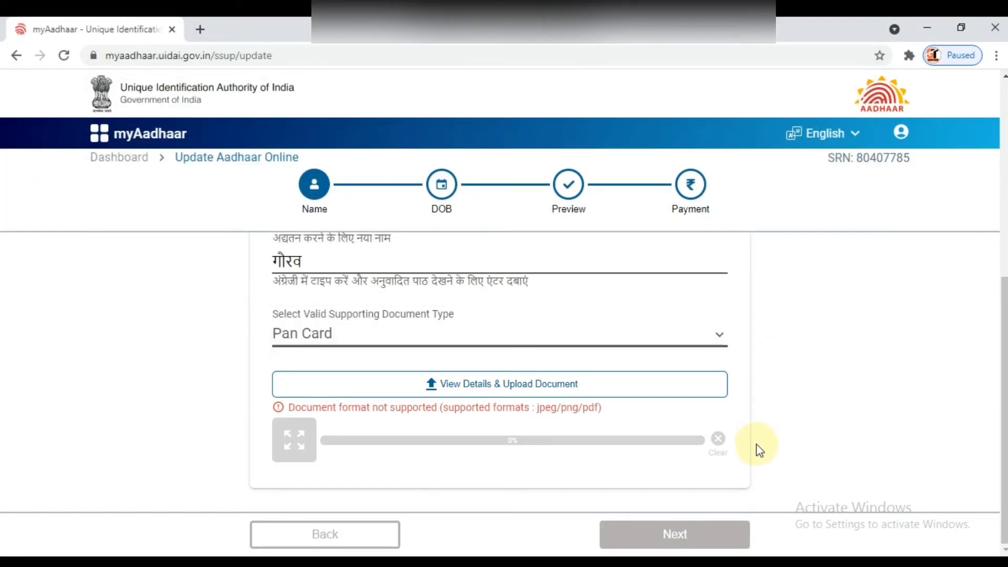
- Upload 2-datarep.pdf from the co folder on Local Disk (D:) as the Pan Card document and try to proceed past the Name stage
{"action": "left_click", "coordinate": [706, 385]}
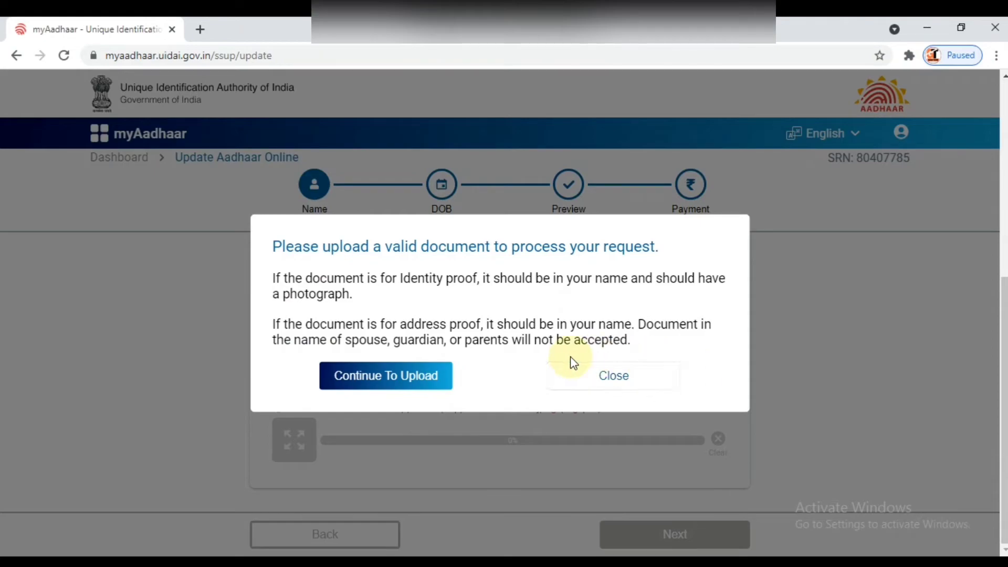
{"action": "left_click", "coordinate": [441, 386]}
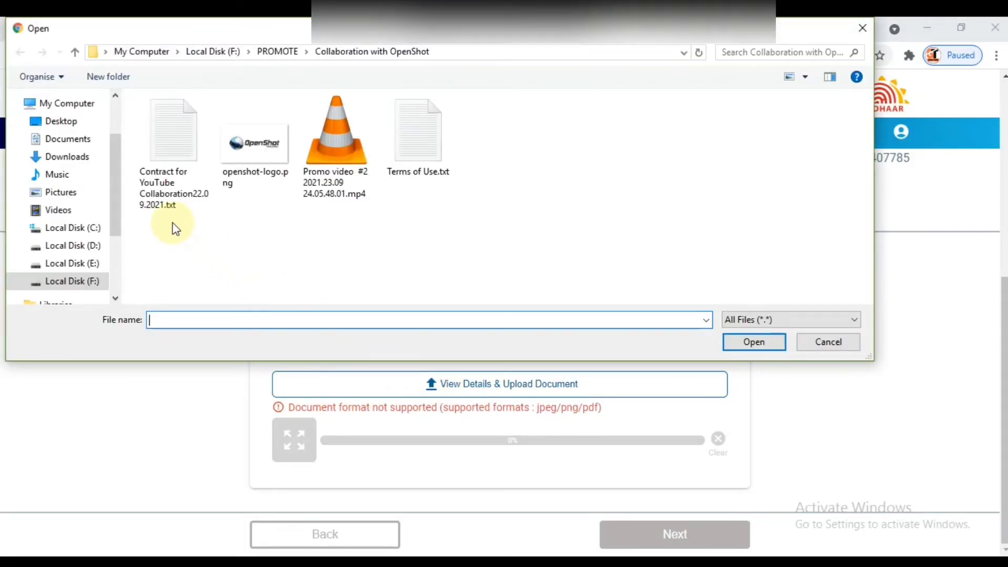
{"action": "left_click", "coordinate": [96, 229]}
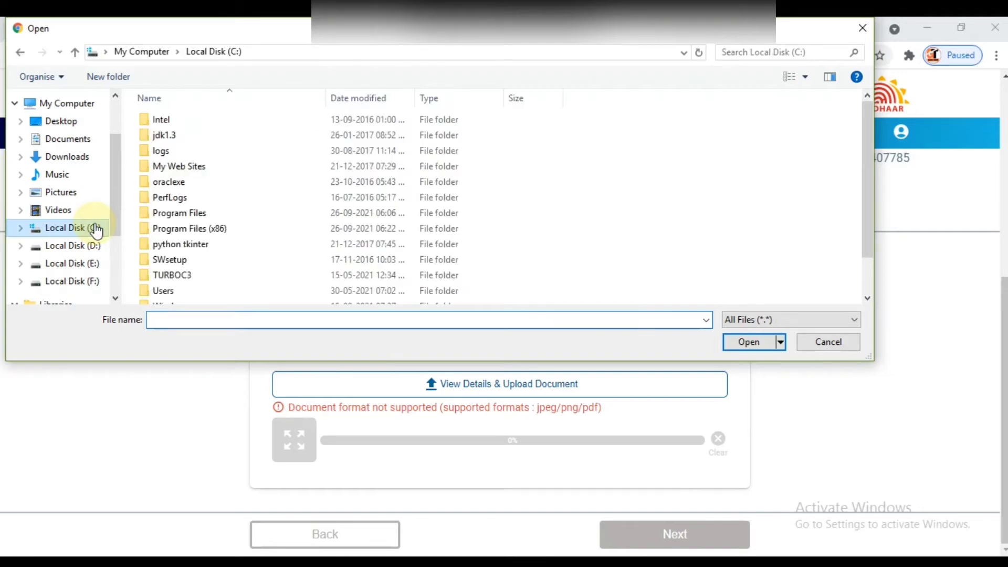
{"action": "left_click", "coordinate": [79, 246]}
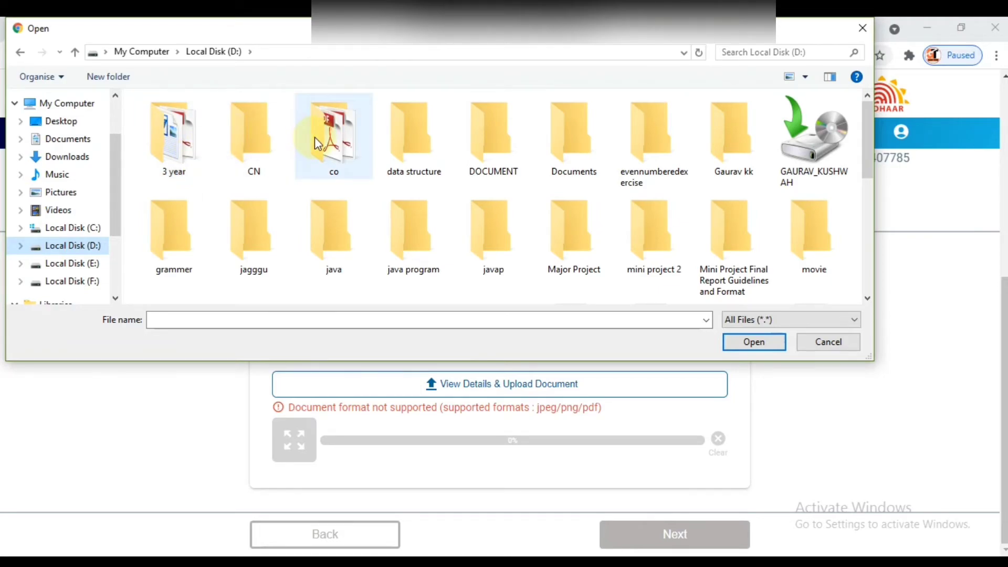
{"action": "left_click", "coordinate": [329, 143]}
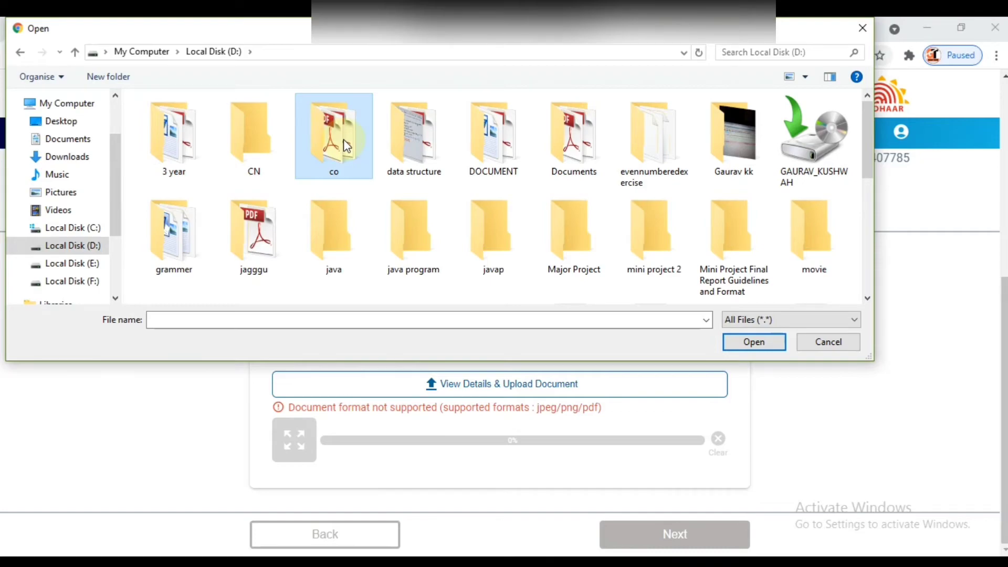
{"action": "double_click", "coordinate": [343, 139]}
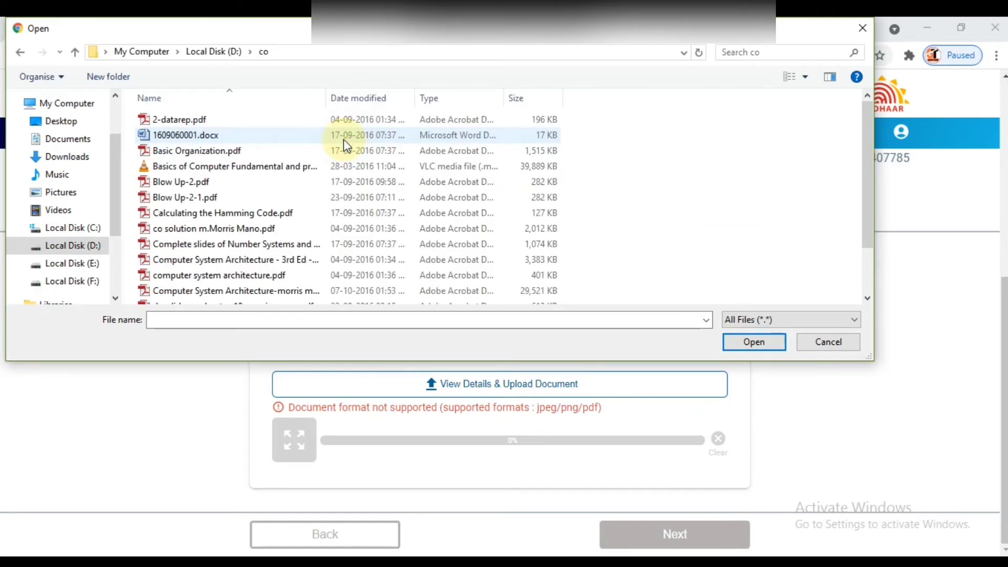
{"action": "left_click", "coordinate": [317, 121]}
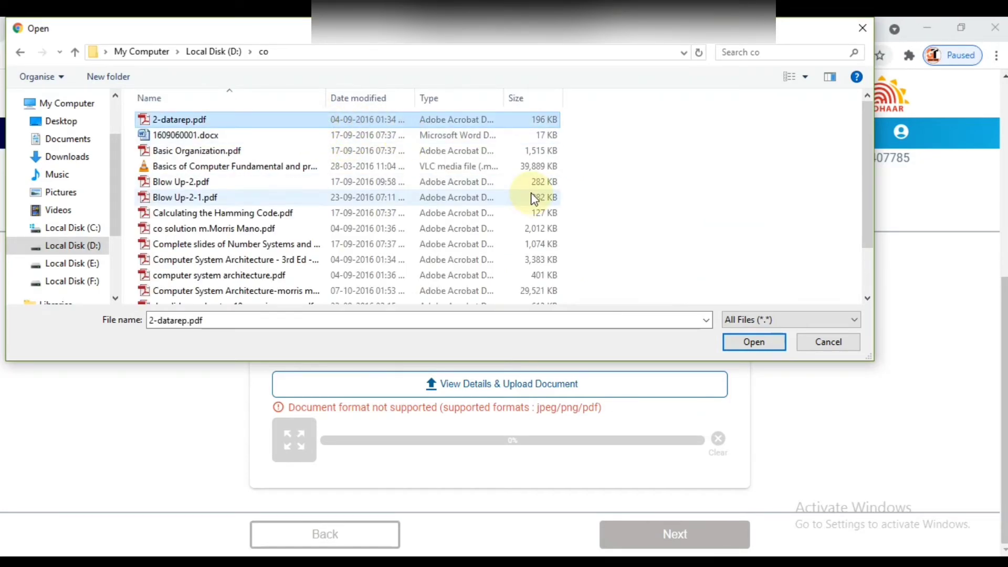
{"action": "left_click", "coordinate": [749, 347]}
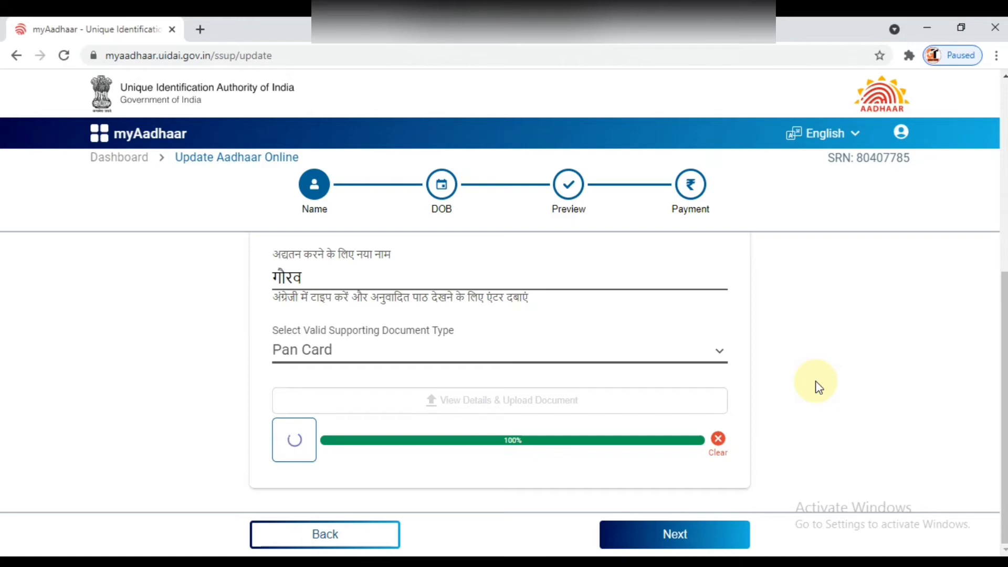
{"action": "left_click", "coordinate": [683, 538]}
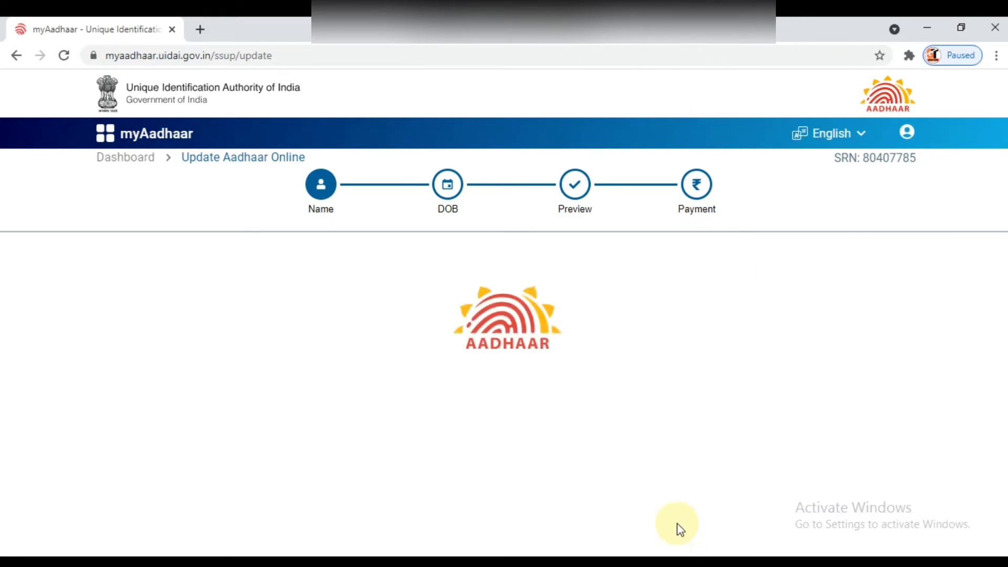
{"action": "scroll", "coordinate": [669, 403], "scroll_direction": "down", "scroll_amount": 5}
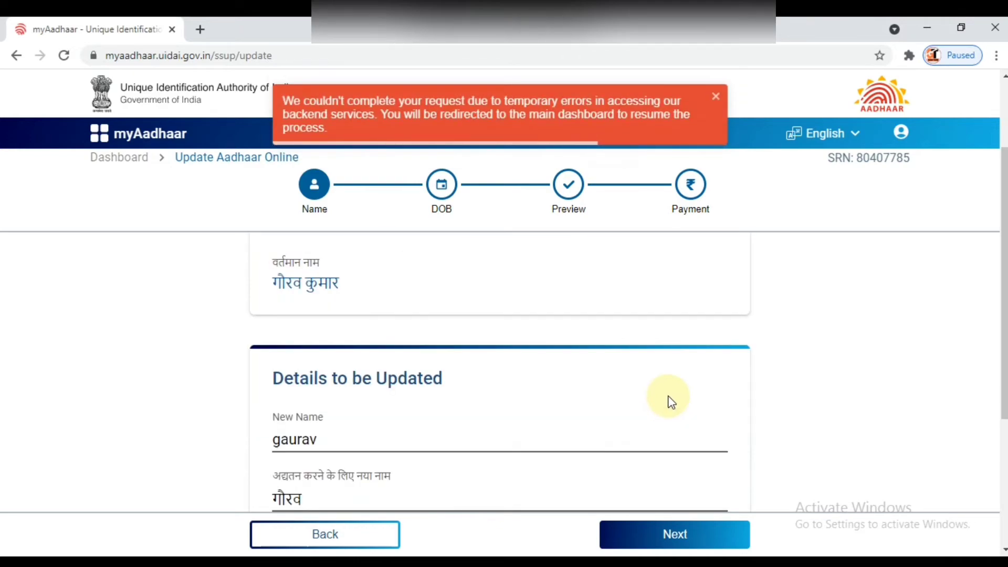
- Confirm having read and understood the Payments / Cancellation / Refunds Process and proceed to payment for the online update request
{"action": "scroll", "coordinate": [670, 404], "scroll_direction": "down", "scroll_amount": 1}
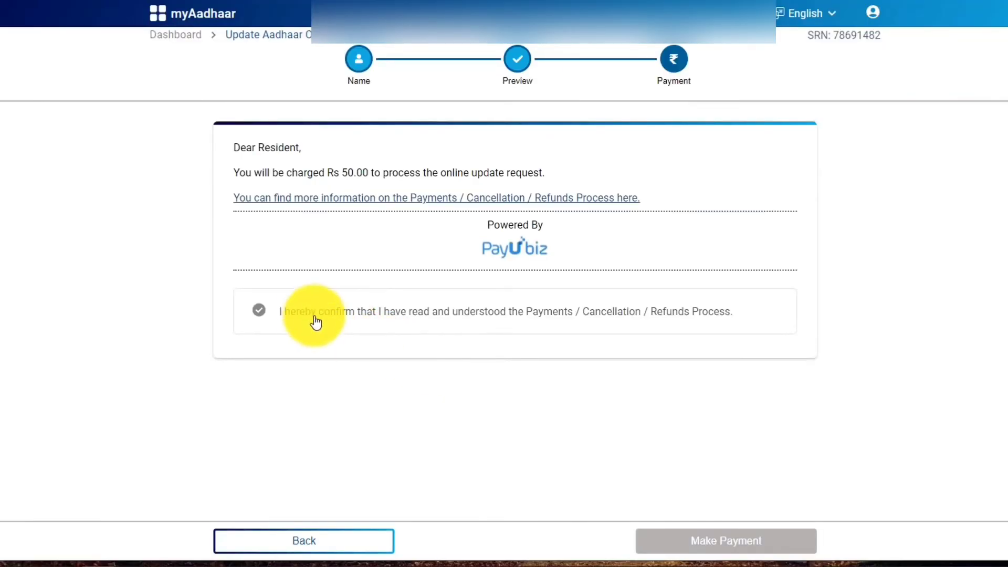
{"action": "left_click", "coordinate": [299, 315]}
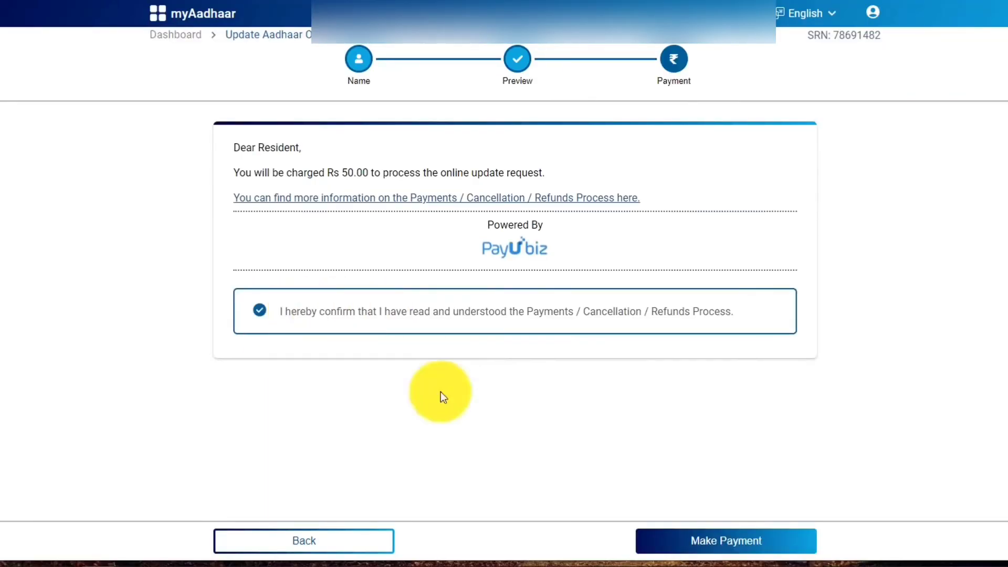
{"action": "left_click", "coordinate": [719, 546]}
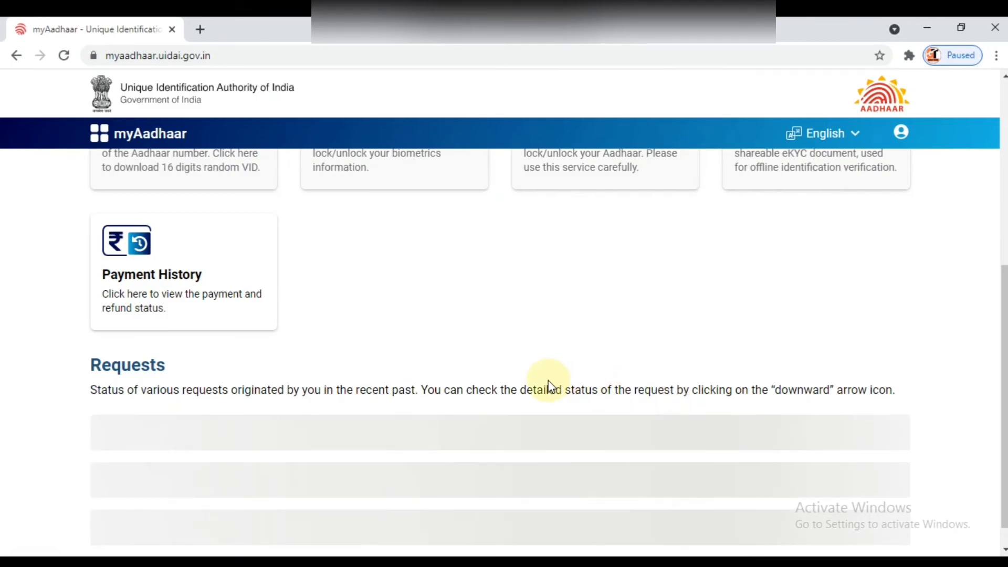
- Check the status of recent requests on the dashboard and open the payment history
{"action": "scroll", "coordinate": [449, 365], "scroll_direction": "down", "scroll_amount": 1}
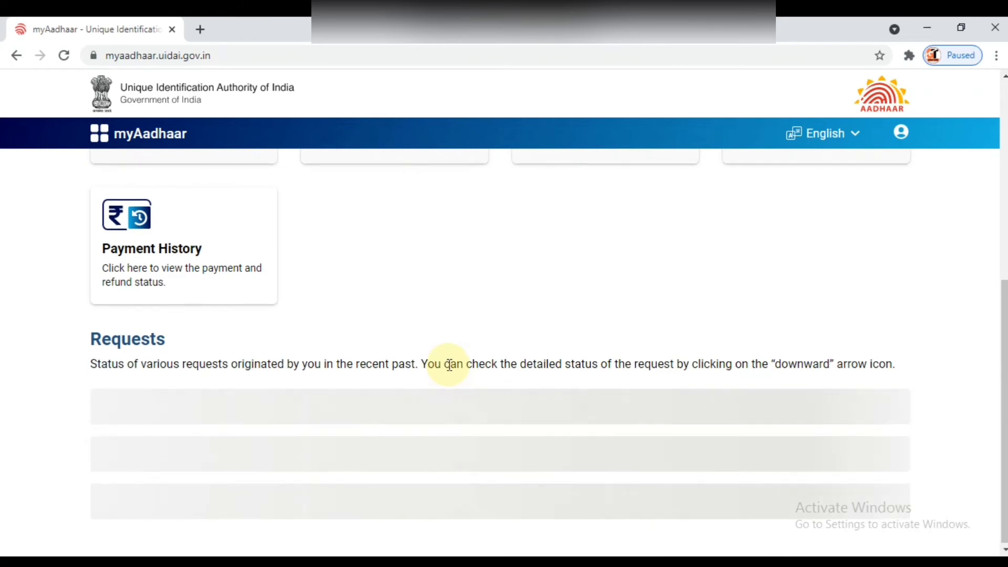
{"action": "scroll", "coordinate": [449, 365], "scroll_direction": "up", "scroll_amount": 3}
{"action": "scroll", "coordinate": [449, 364], "scroll_direction": "up", "scroll_amount": 3}
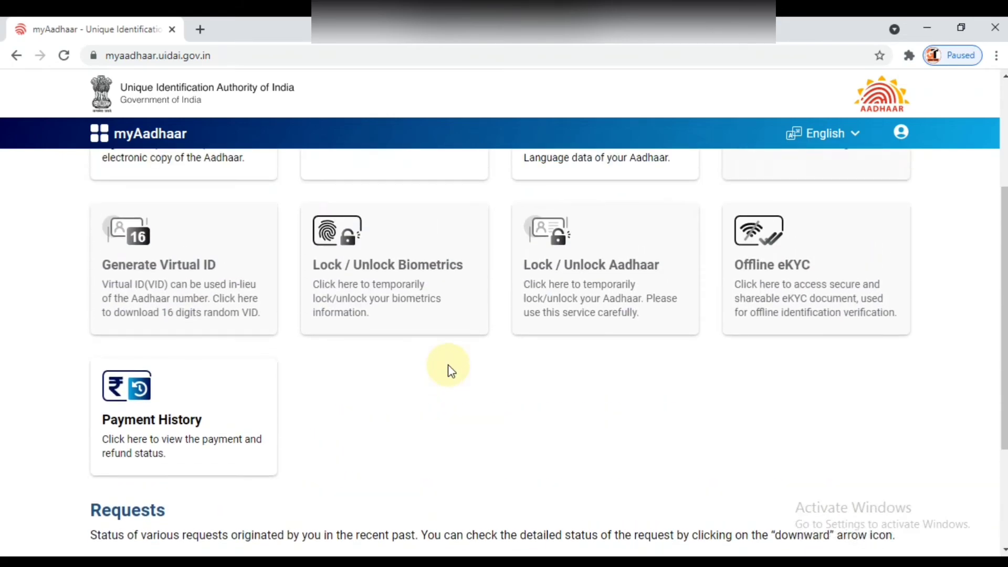
{"action": "scroll", "coordinate": [448, 364], "scroll_direction": "down", "scroll_amount": 3}
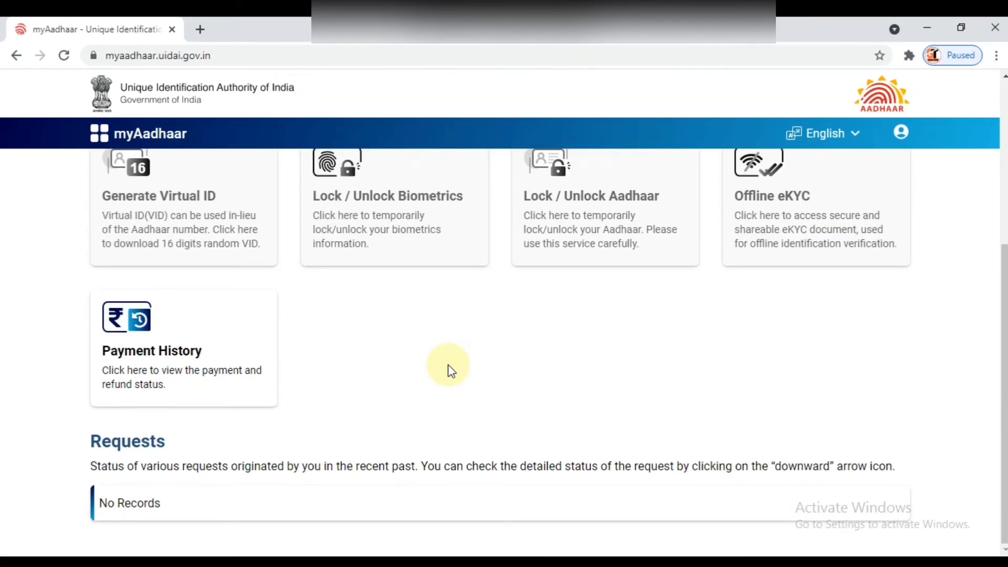
{"action": "scroll", "coordinate": [448, 364], "scroll_direction": "up", "scroll_amount": 4}
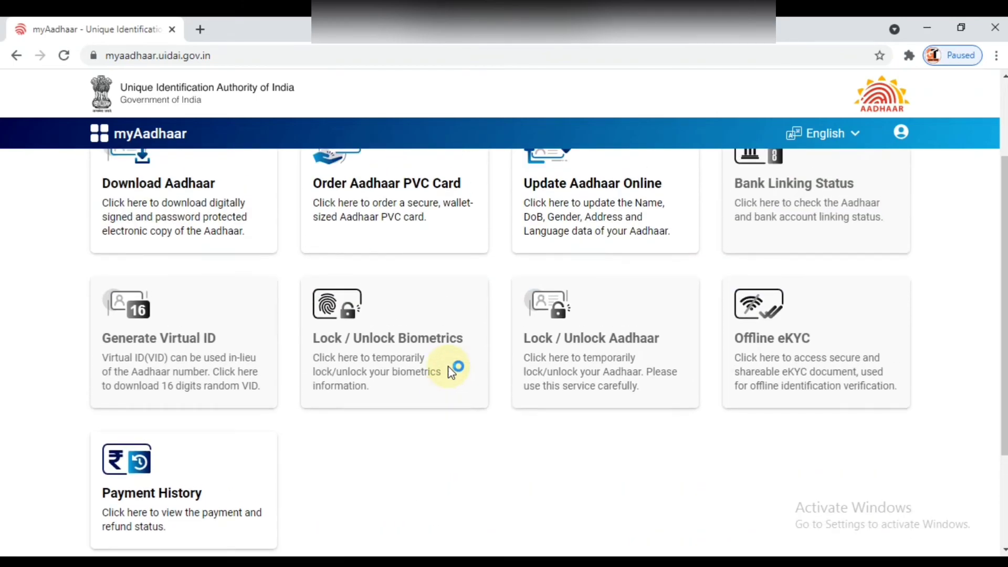
{"action": "scroll", "coordinate": [448, 367], "scroll_direction": "down", "scroll_amount": 3}
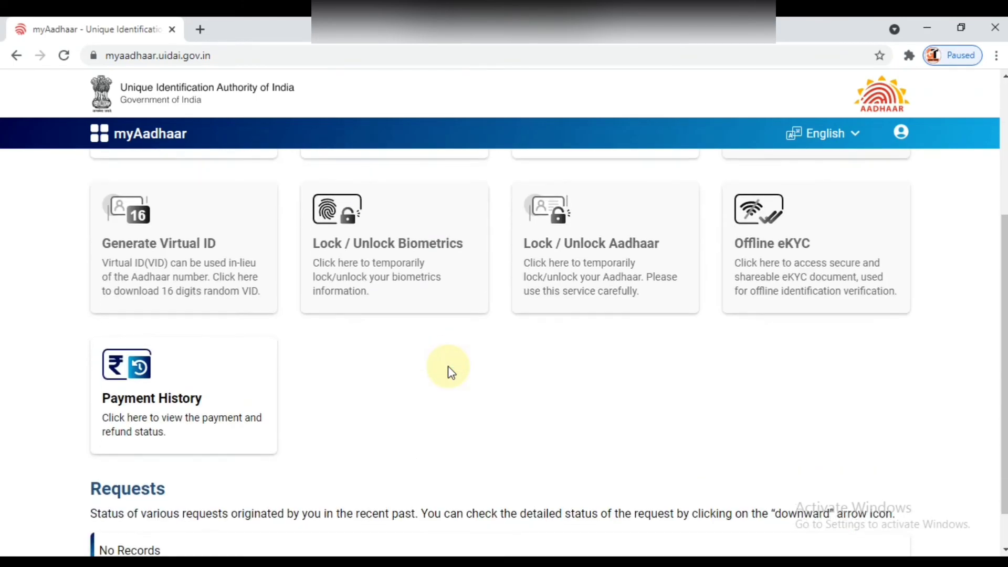
{"action": "left_click", "coordinate": [165, 400]}
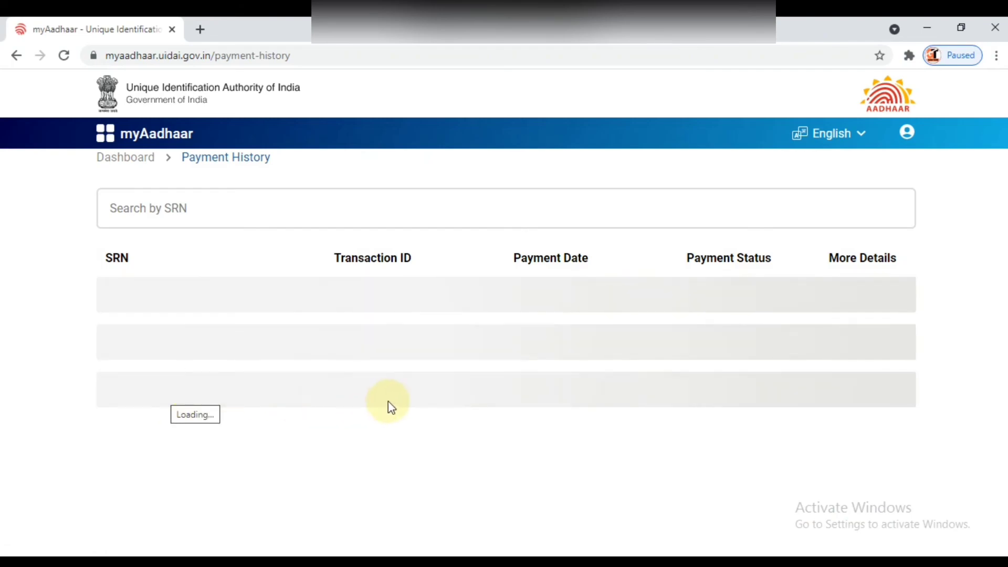